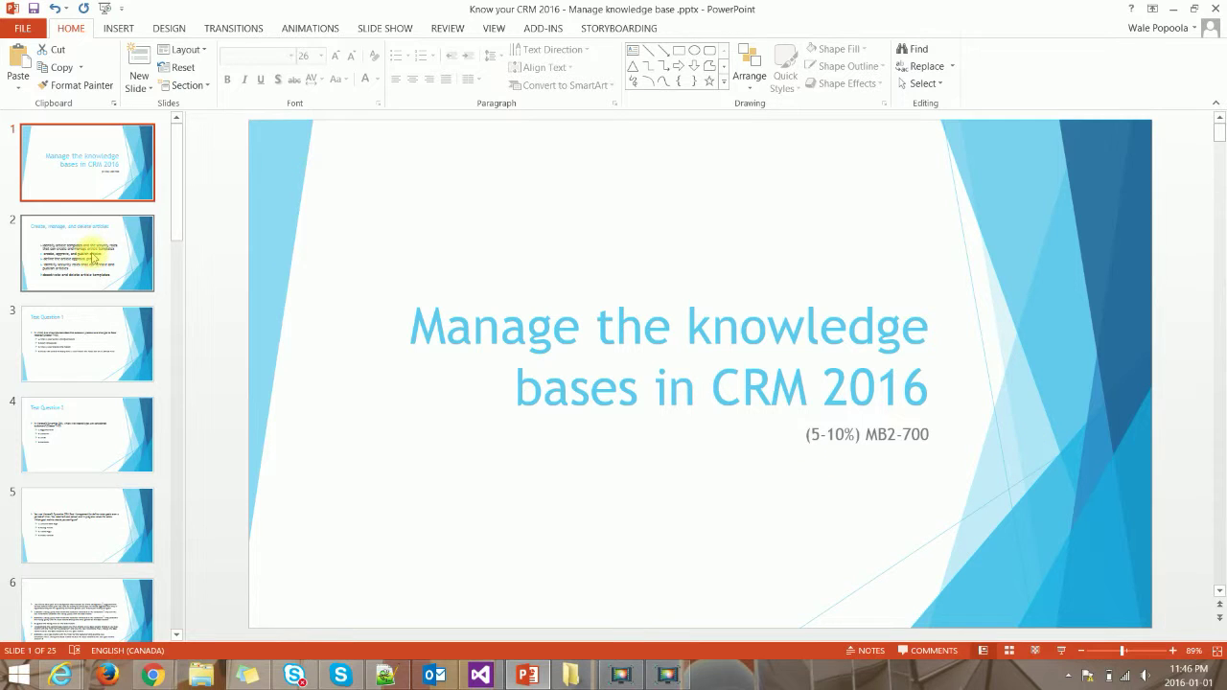
# Step: Review the "Create, manage, and delete articles" slide, and switch to Microsoft Dynamics CRM
pyautogui.click(94, 257)
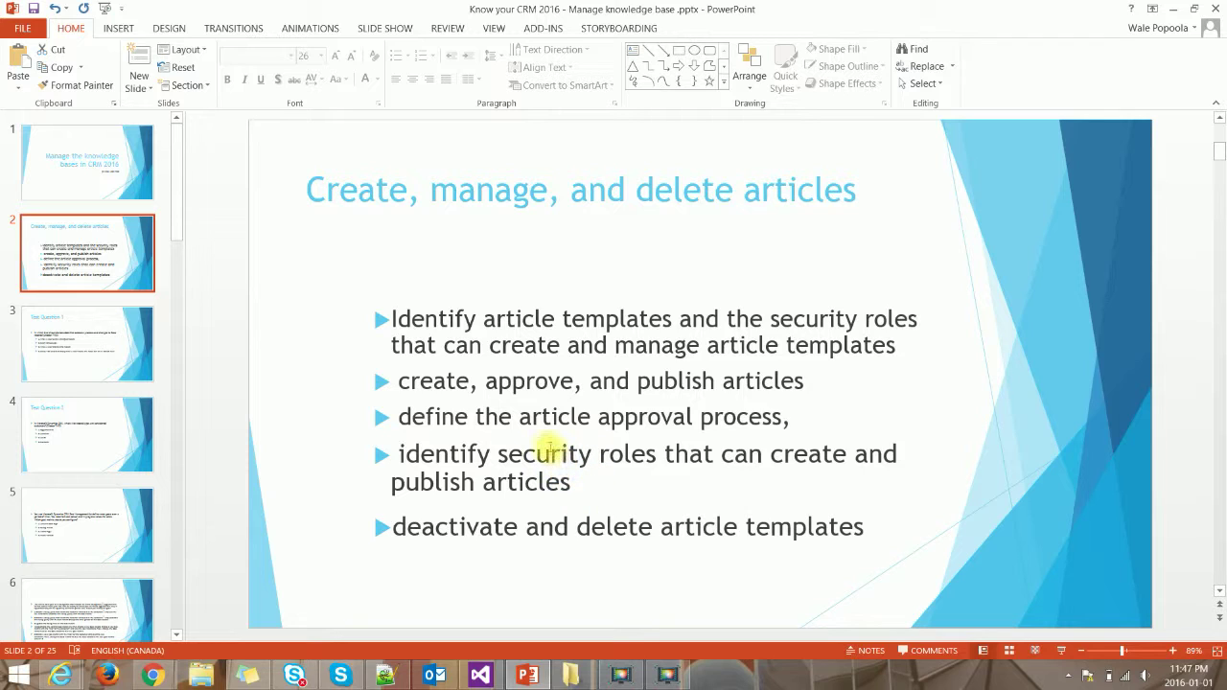
pyautogui.click(573, 675)
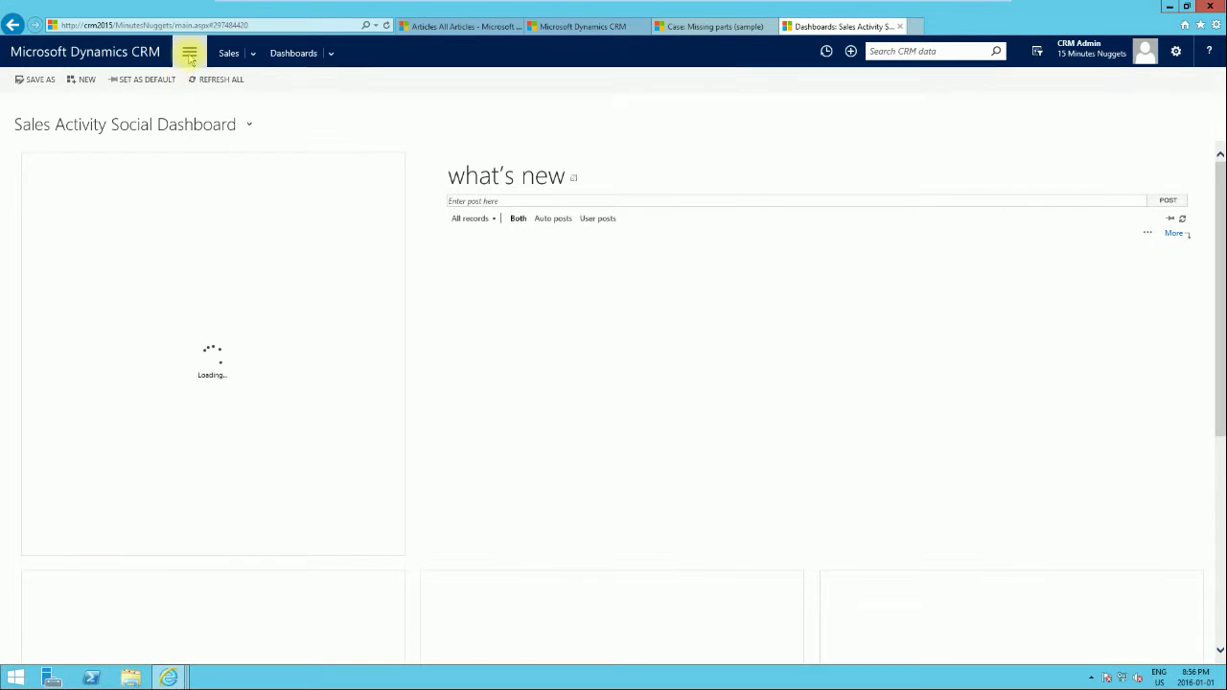
# Step: Open the Security Roles list from the system's security settings
pyautogui.click(189, 57)
pyautogui.click(469, 114)
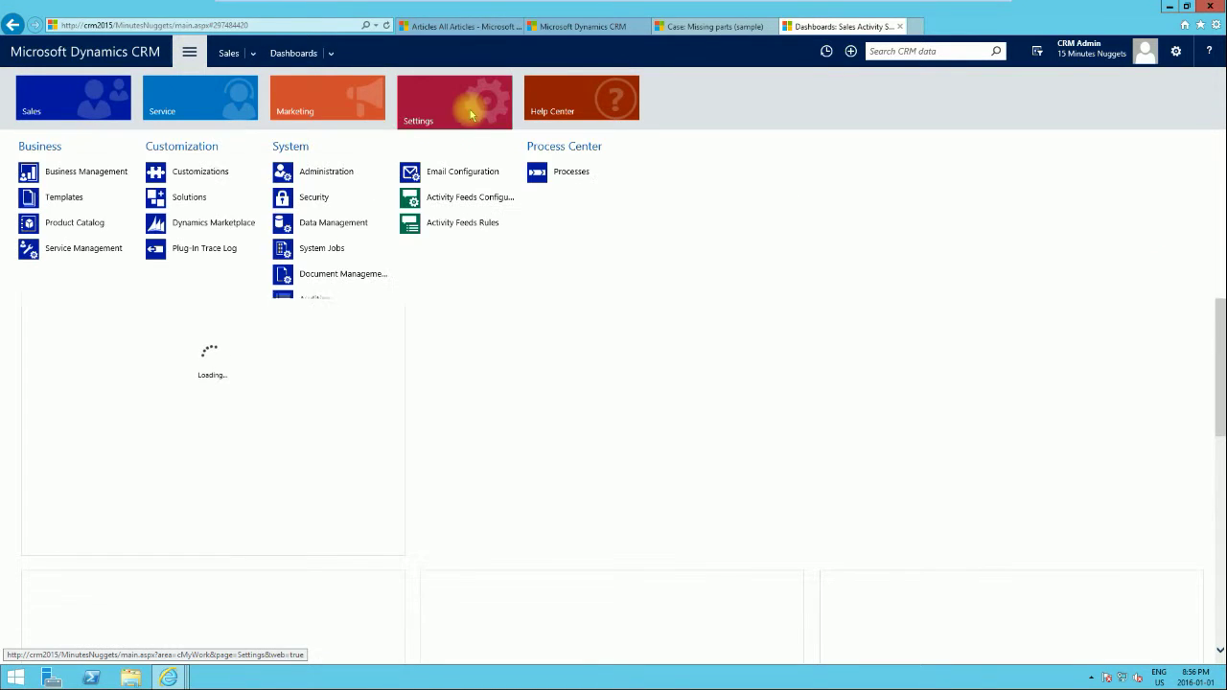
pyautogui.click(315, 200)
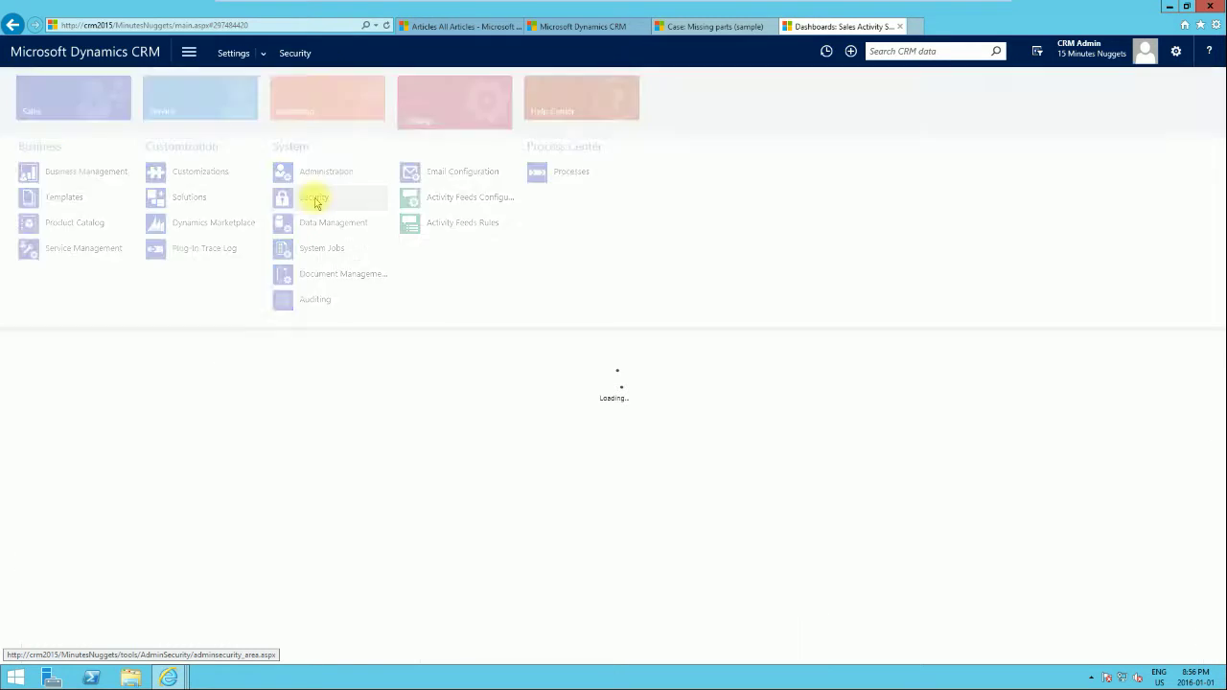
pyautogui.click(92, 173)
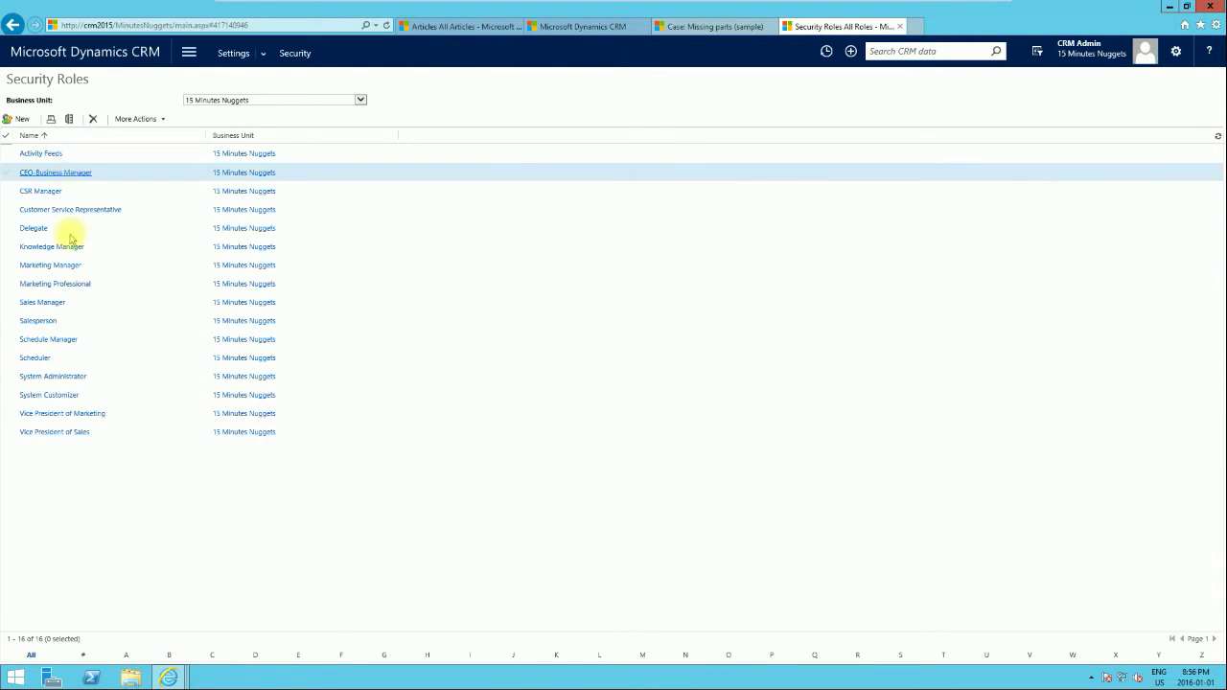
# Step: Examine the Service privileges of the CSR Manager security role, including its article and article template rights
pyautogui.click(43, 191)
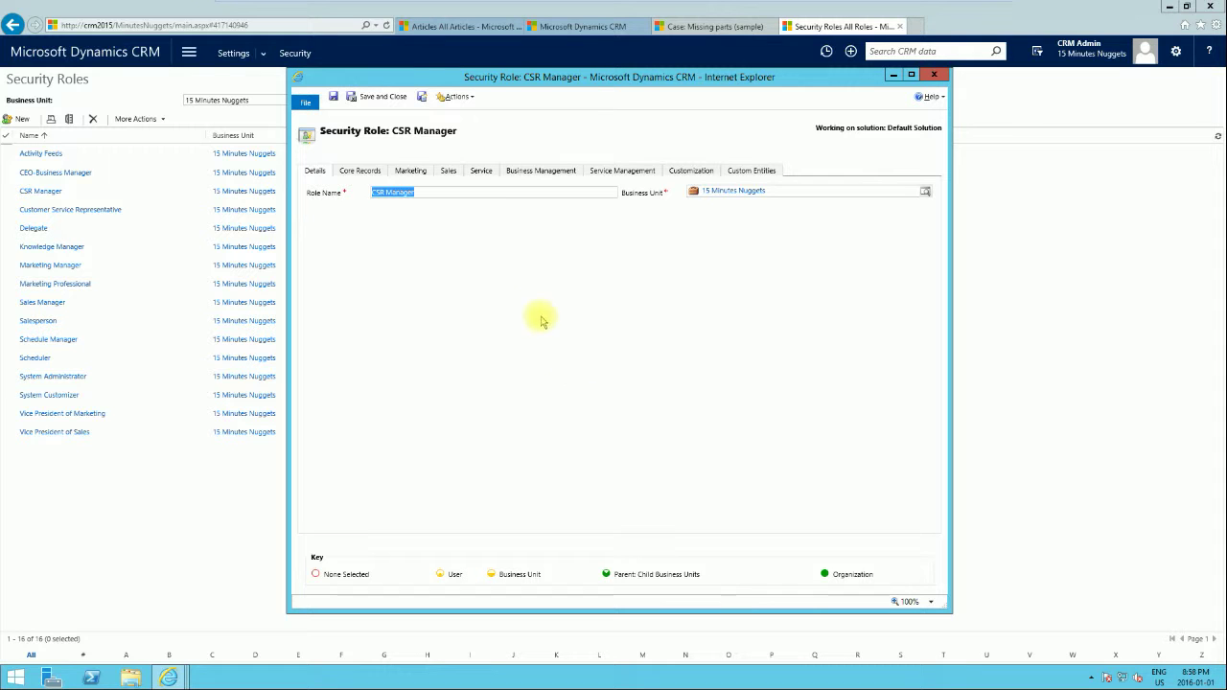
pyautogui.click(481, 172)
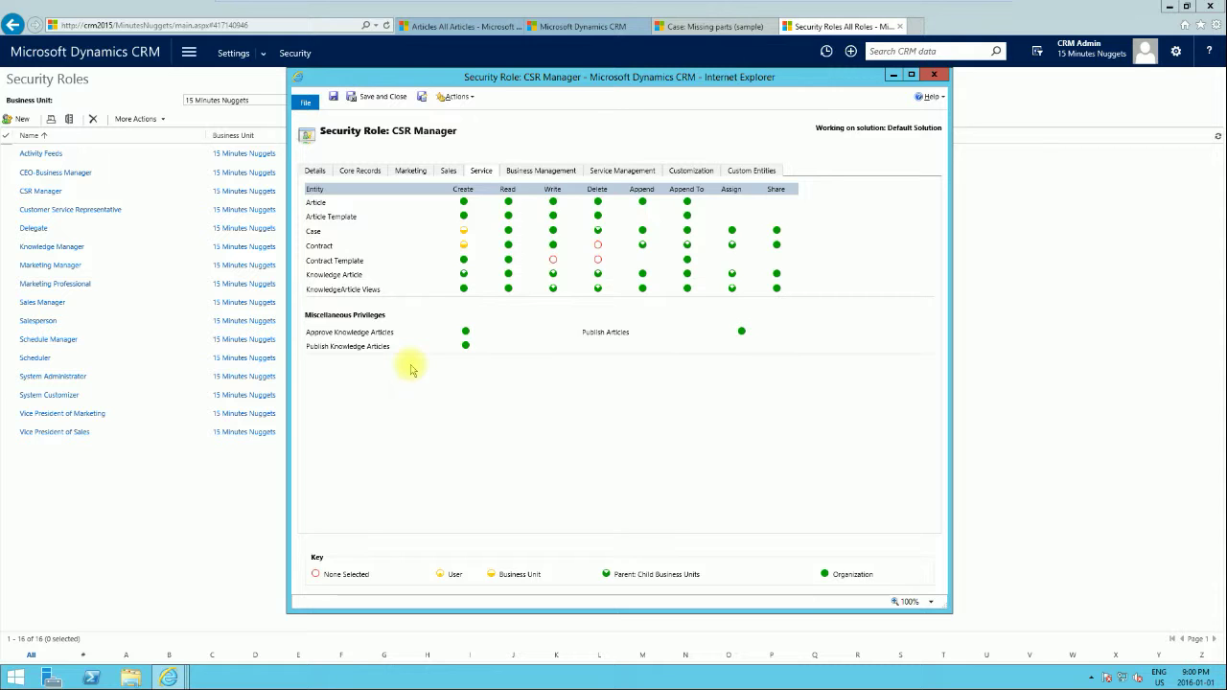
pyautogui.click(283, 360)
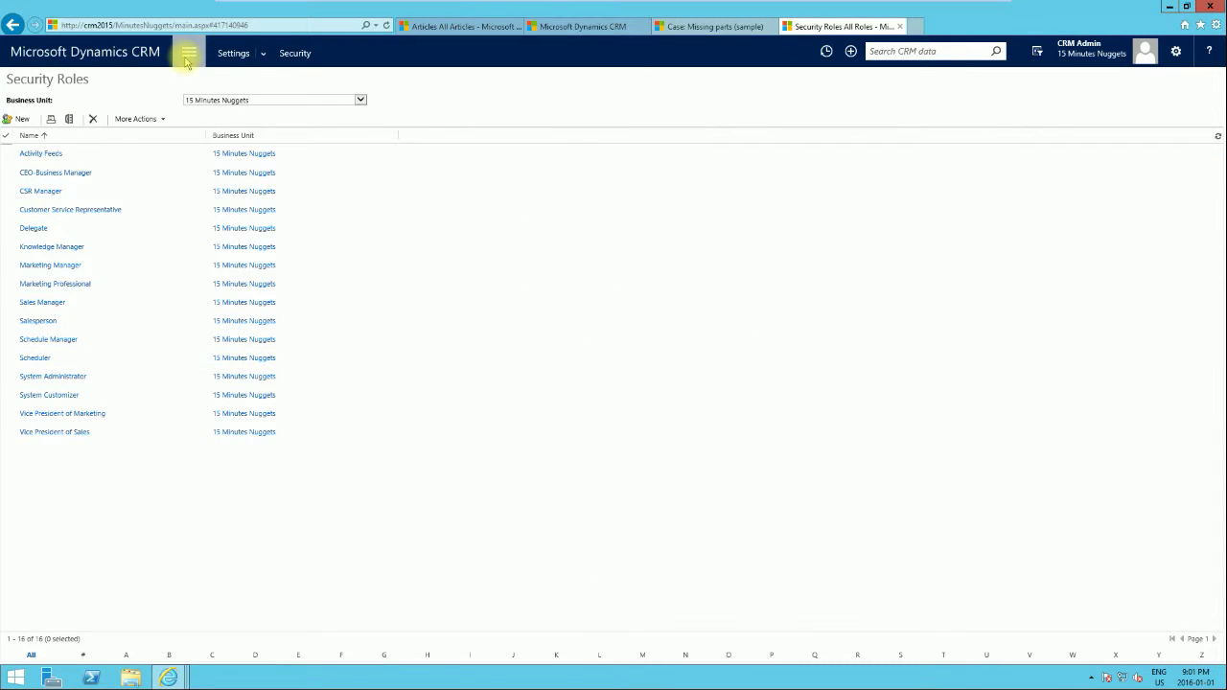
# Step: Display the active article templates from the Templates settings
pyautogui.click(188, 59)
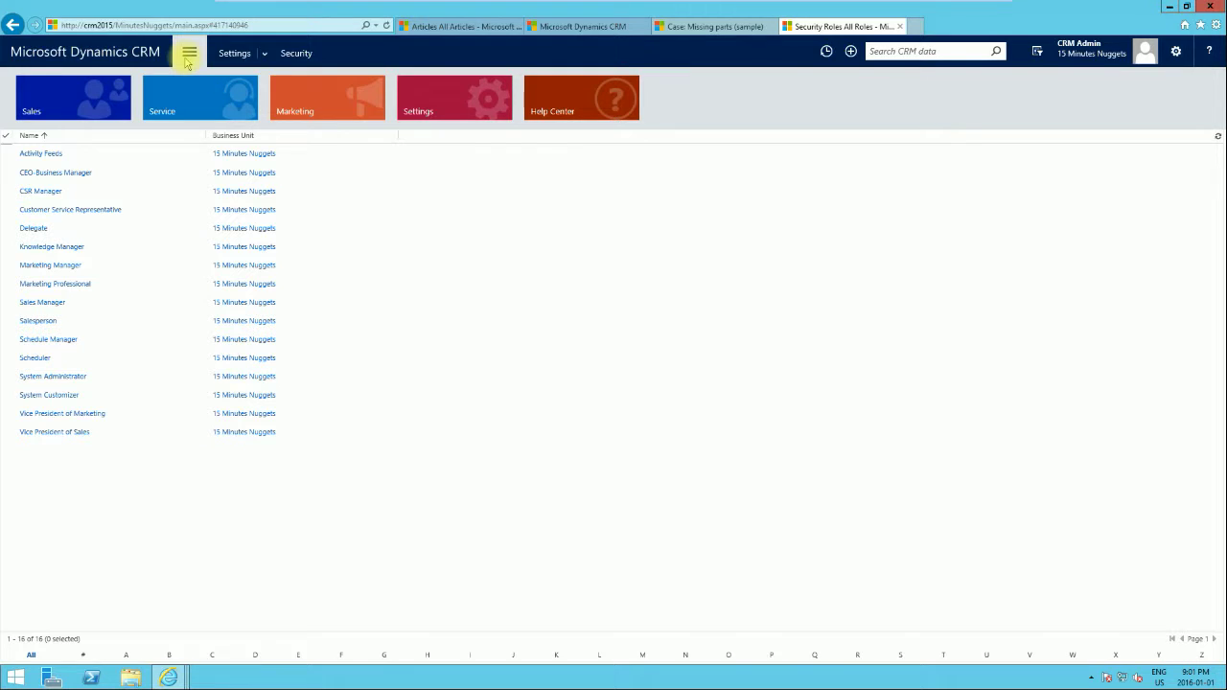
pyautogui.click(442, 103)
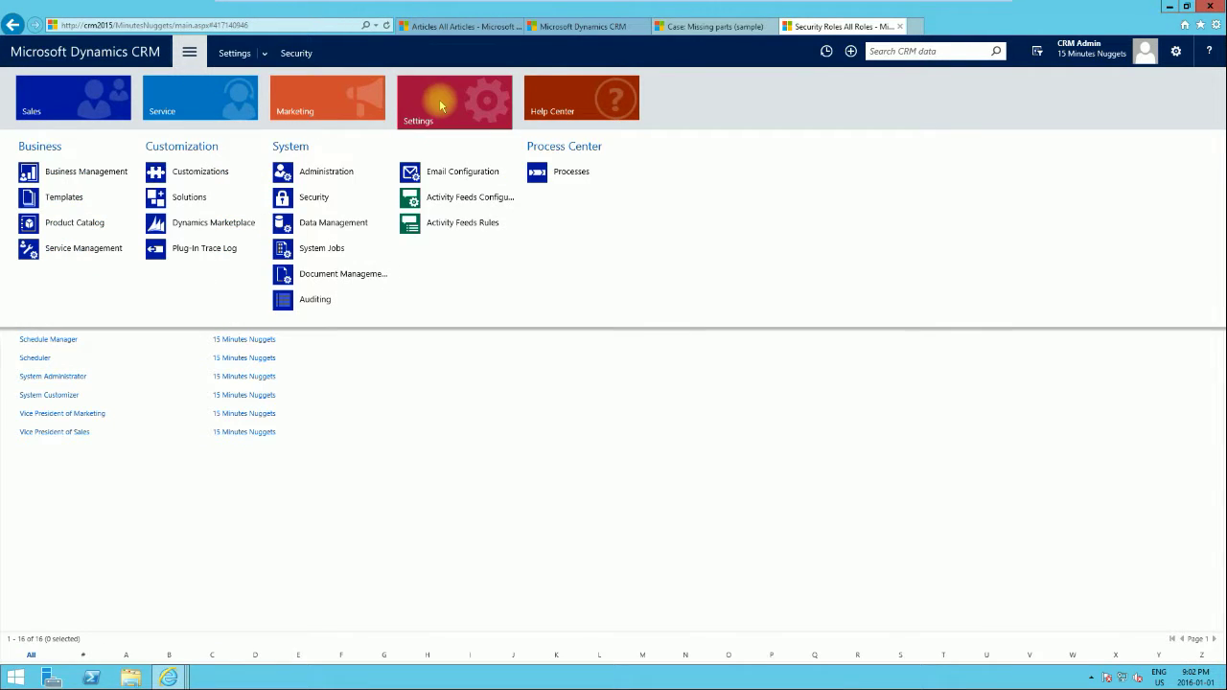
pyautogui.click(48, 201)
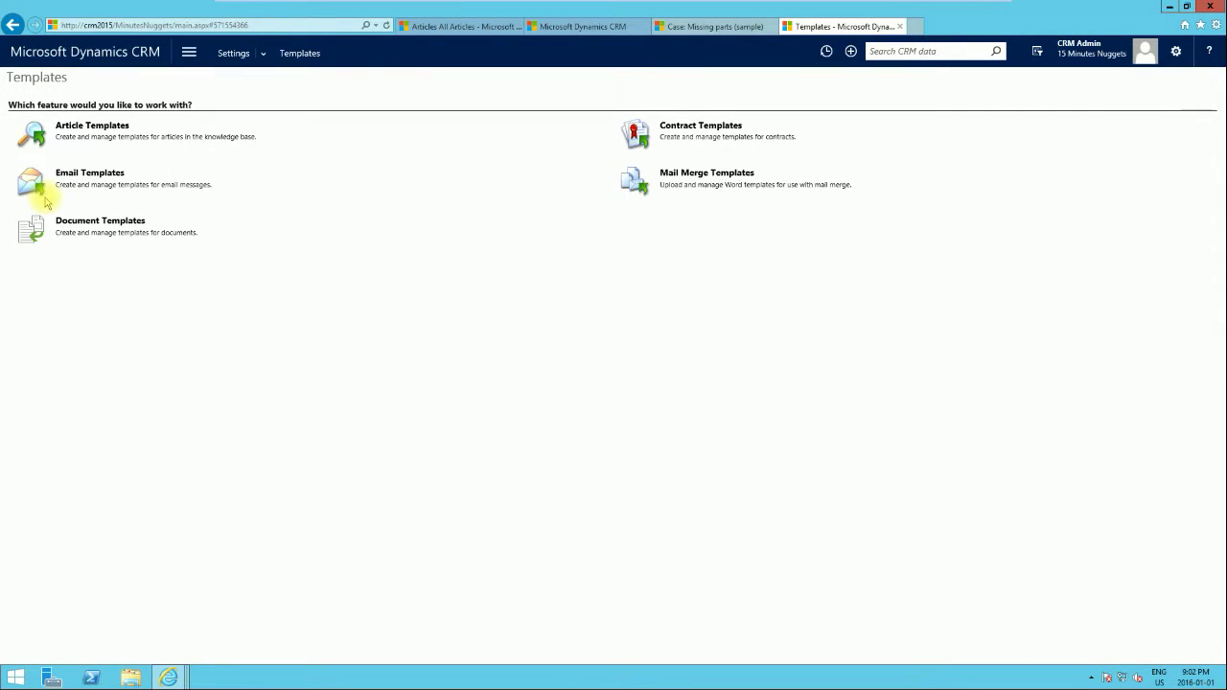
pyautogui.click(88, 131)
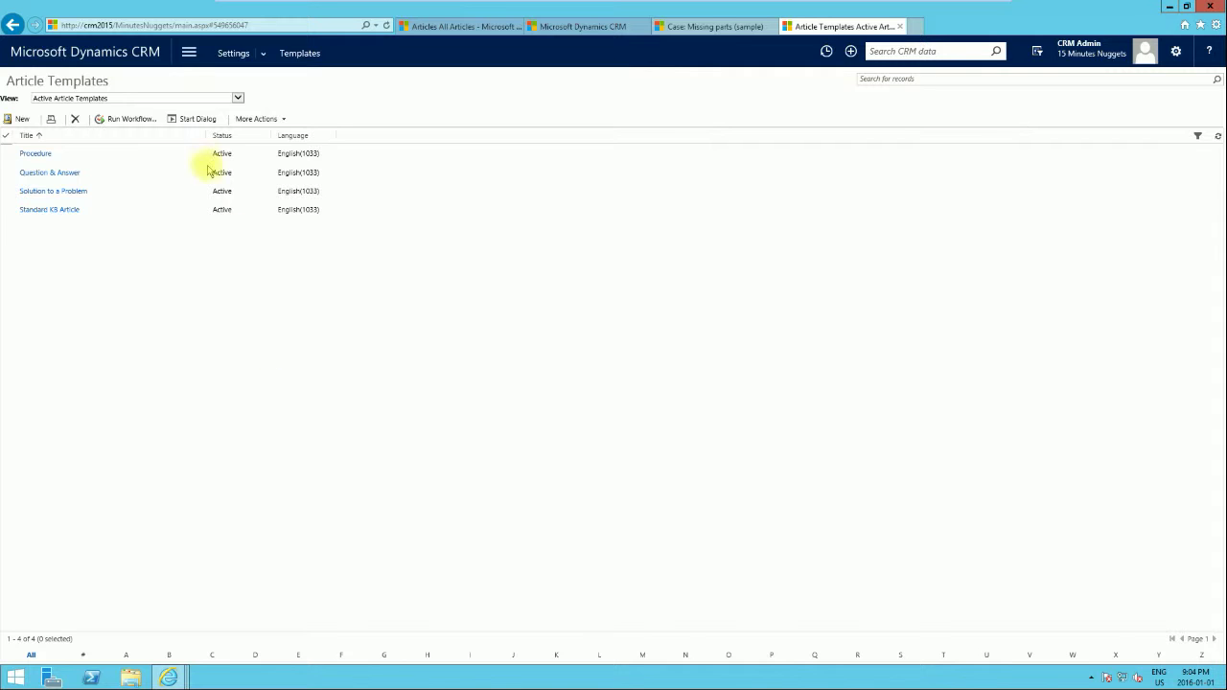
# Step: Go to the Articles list in the Service area
pyautogui.click(189, 54)
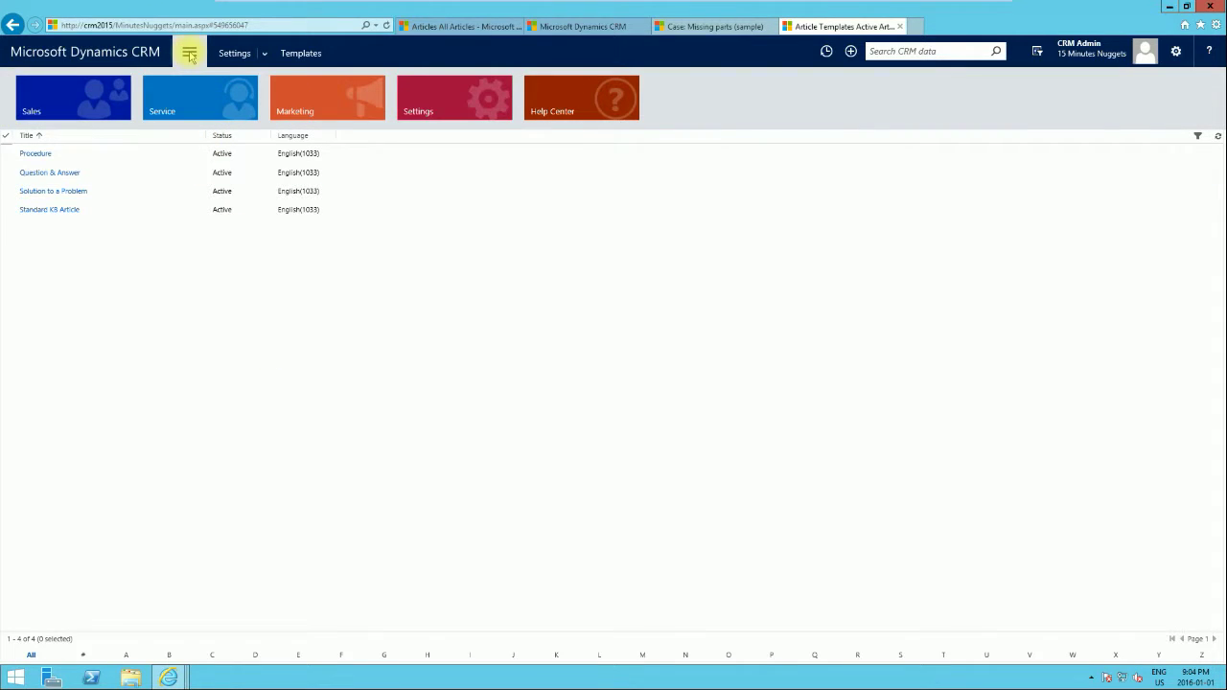
pyautogui.click(185, 113)
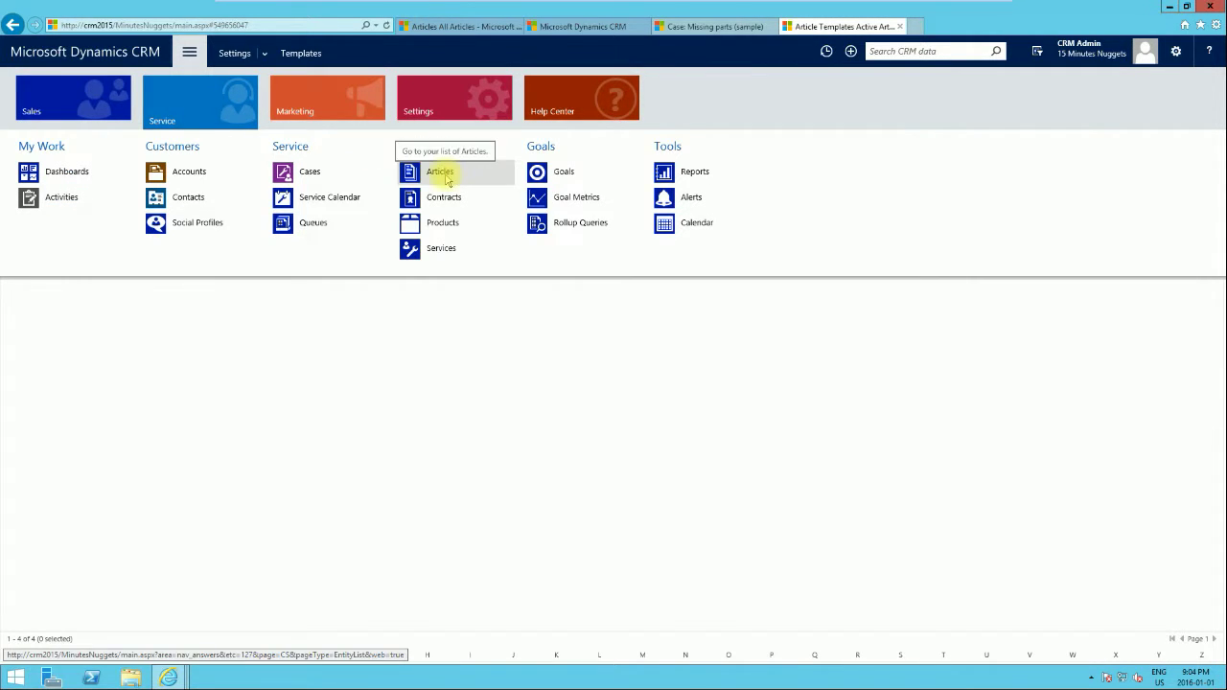
pyautogui.click(446, 178)
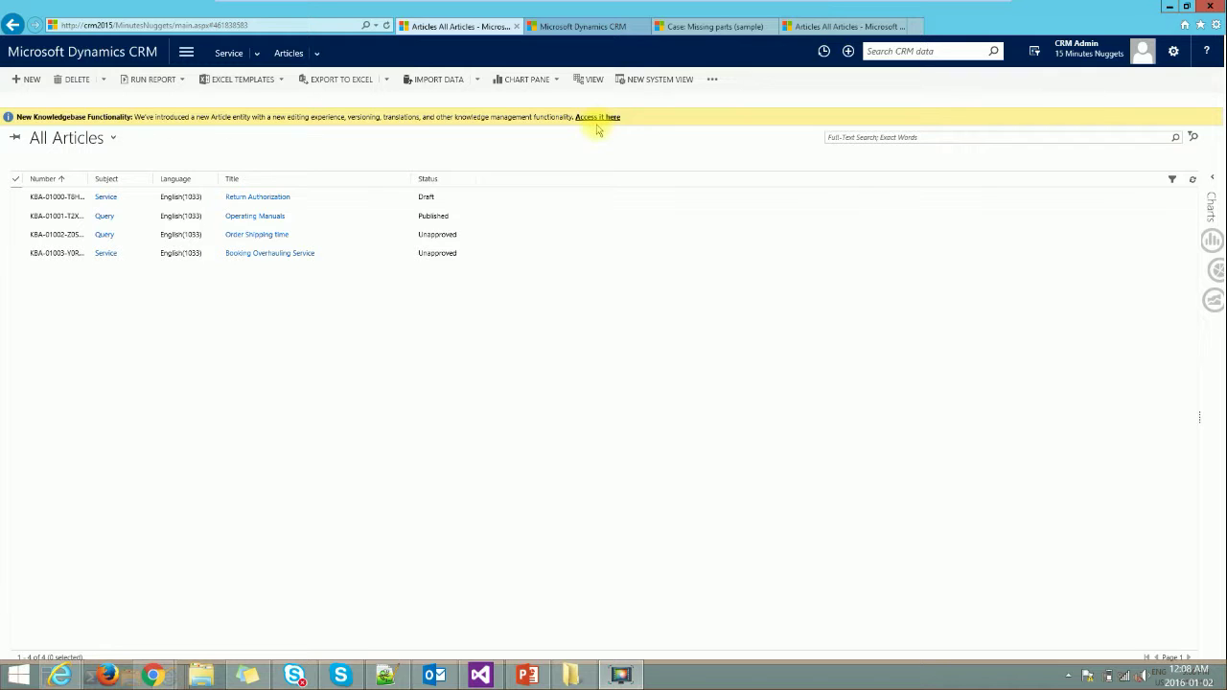
# Step: Open the Upgrade Instructions article among the active knowledge articles and view its analytics
pyautogui.click(606, 29)
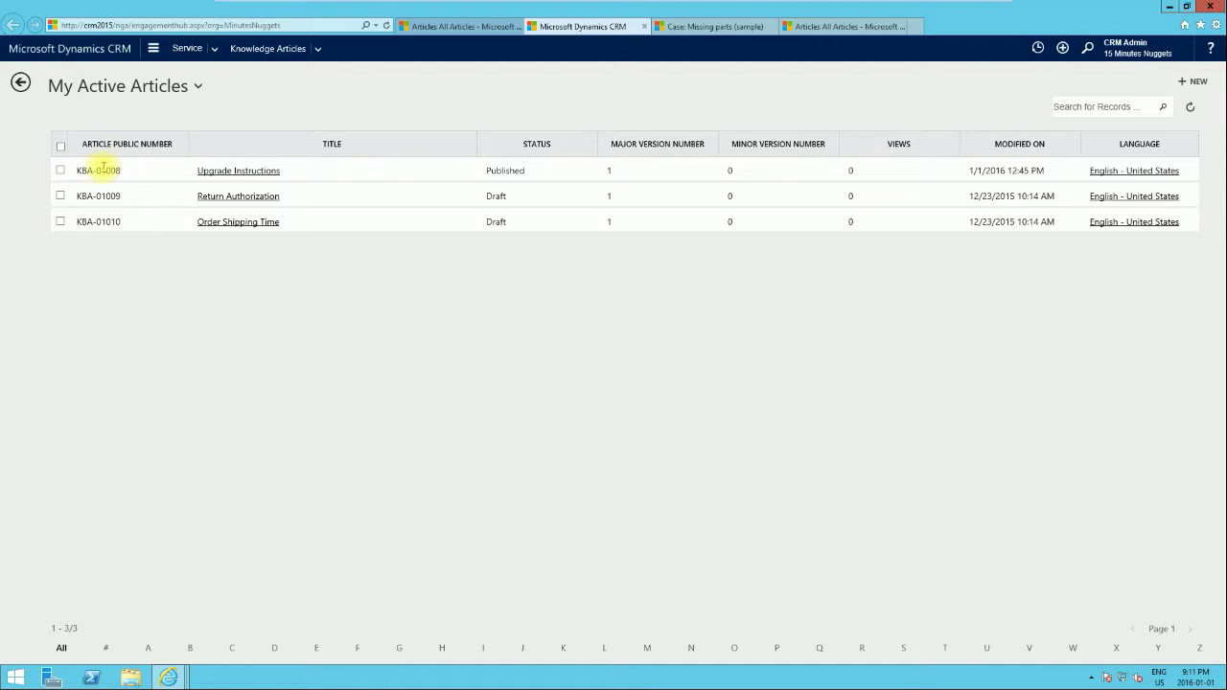
pyautogui.click(219, 175)
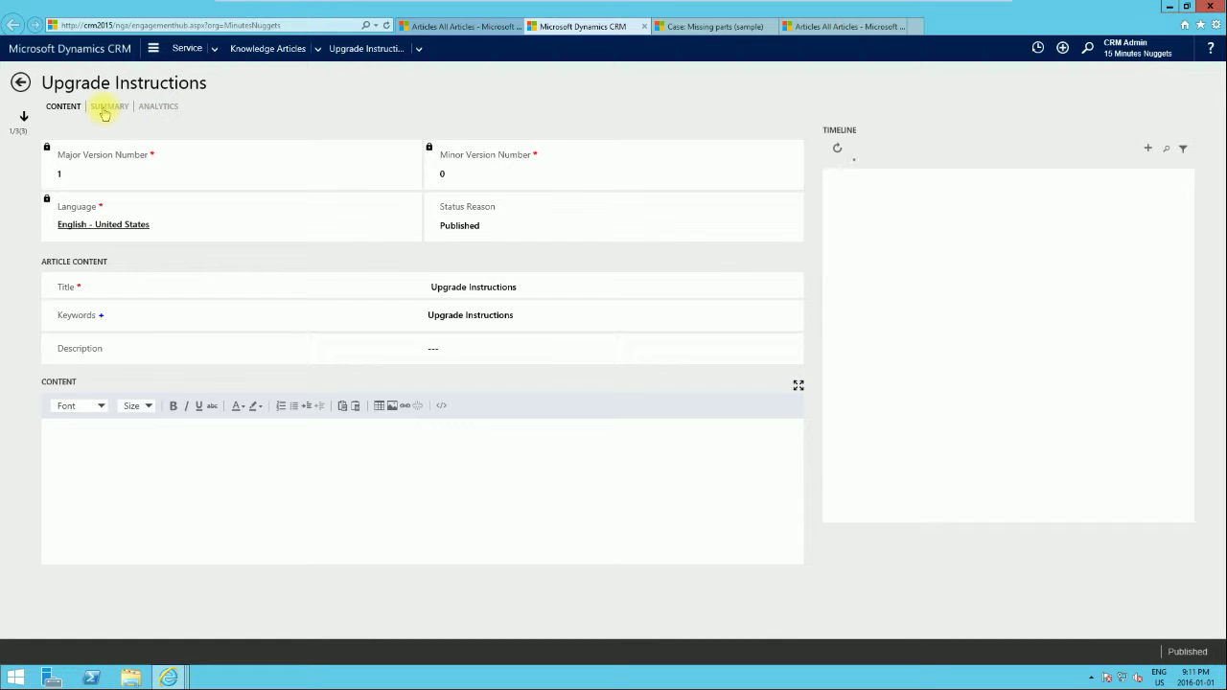
pyautogui.click(158, 111)
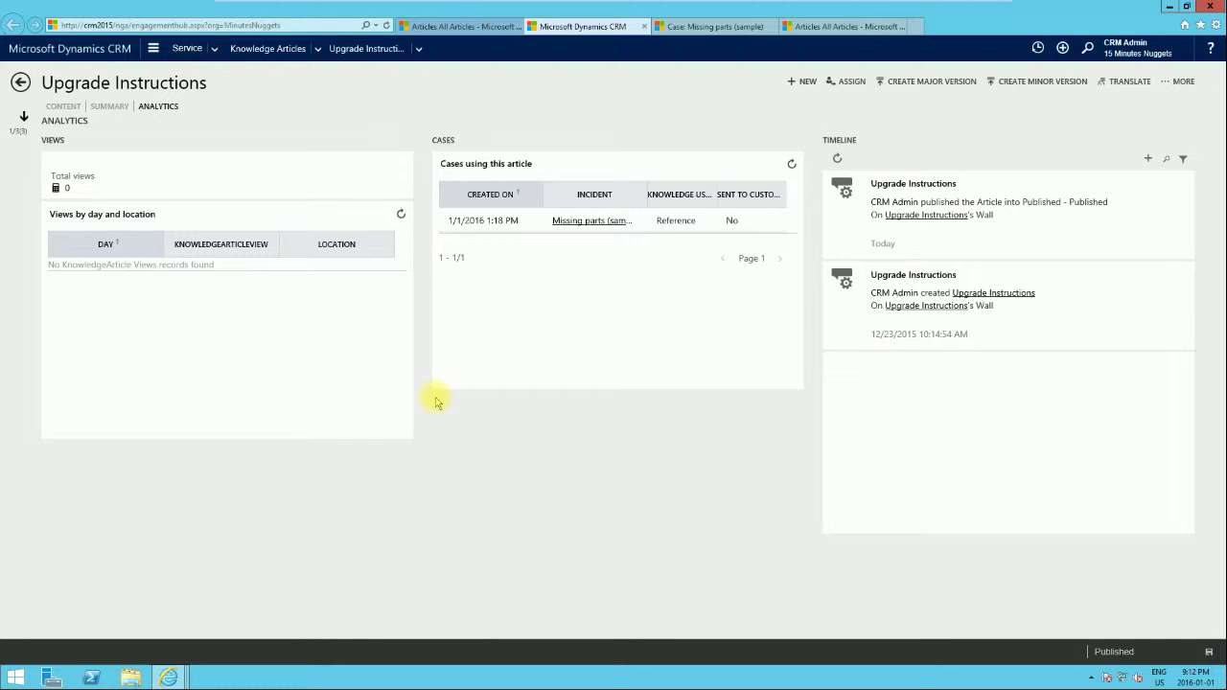
# Step: Create a new article from the All Articles list with the Question & Answer template, and enlarge its window
pyautogui.click(439, 27)
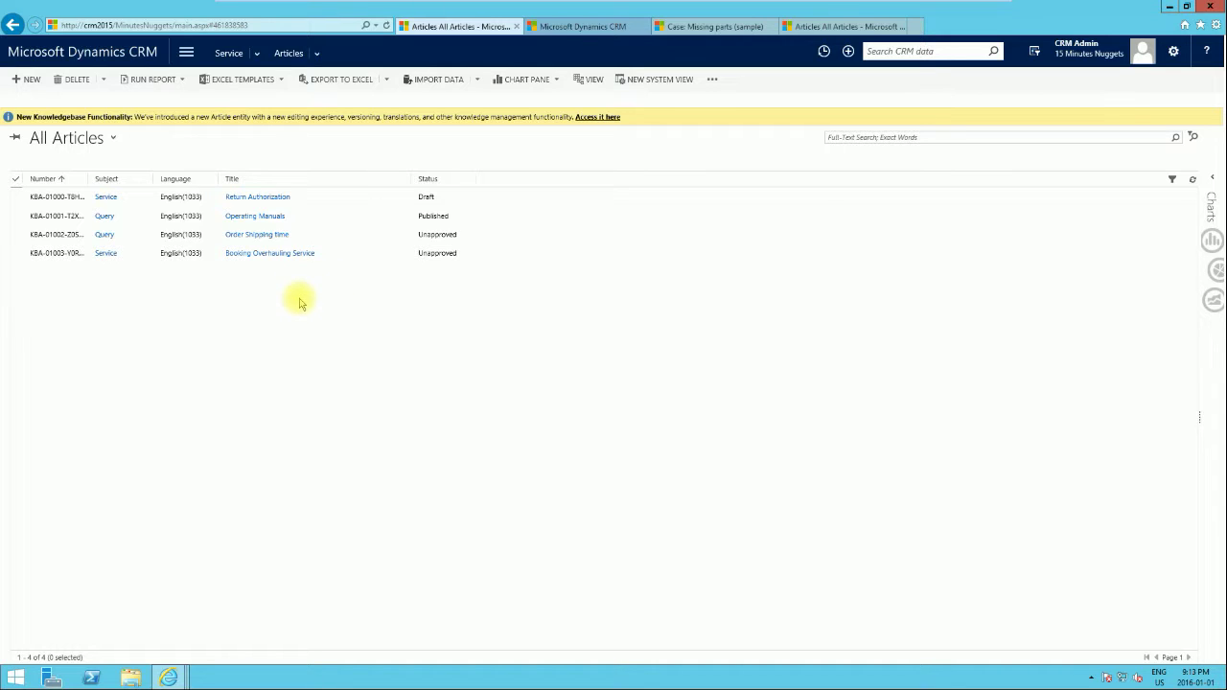
pyautogui.click(31, 82)
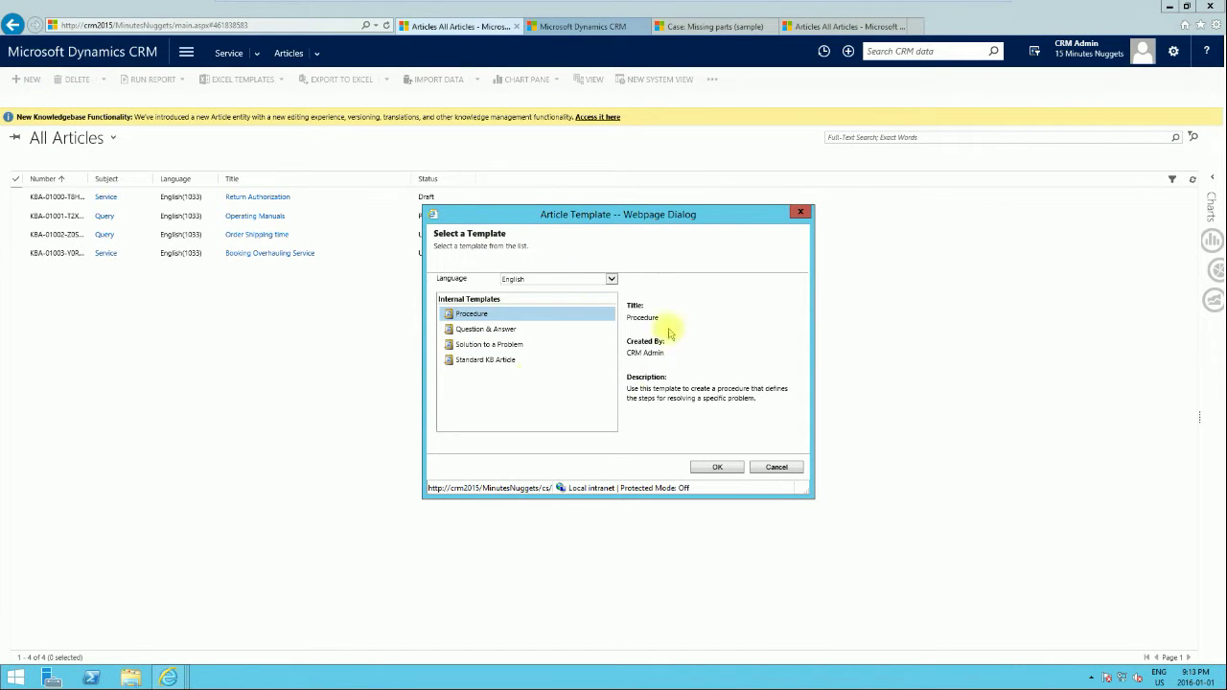
pyautogui.click(484, 330)
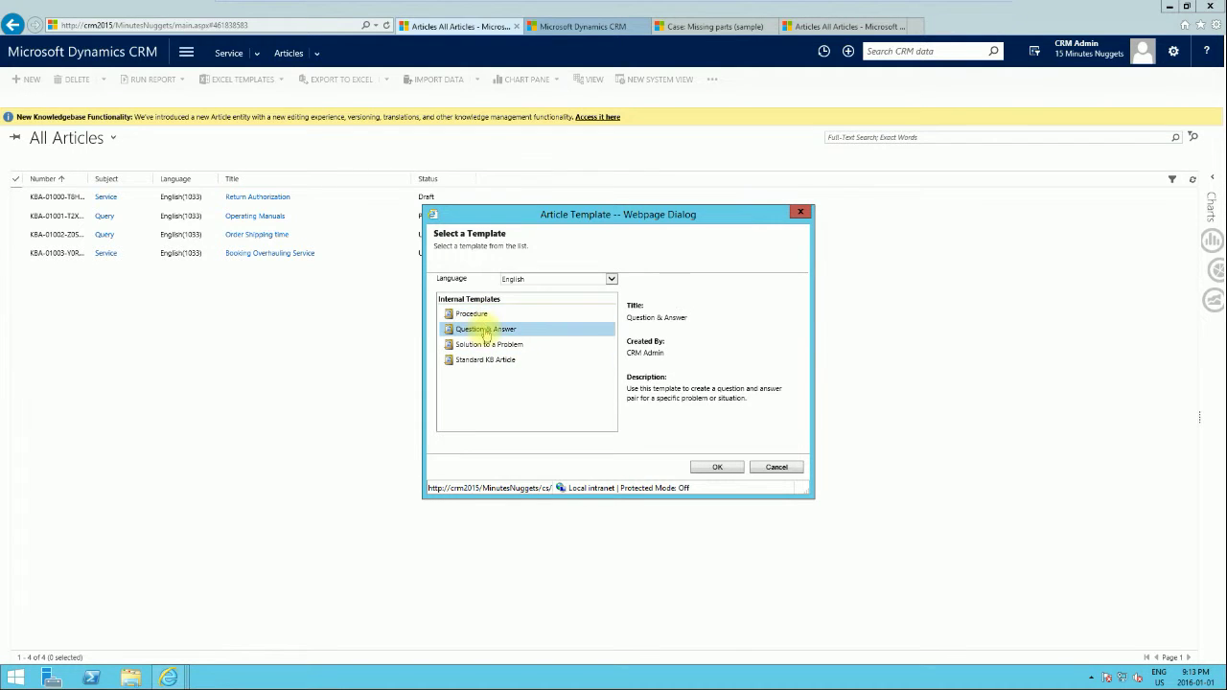
pyautogui.click(726, 471)
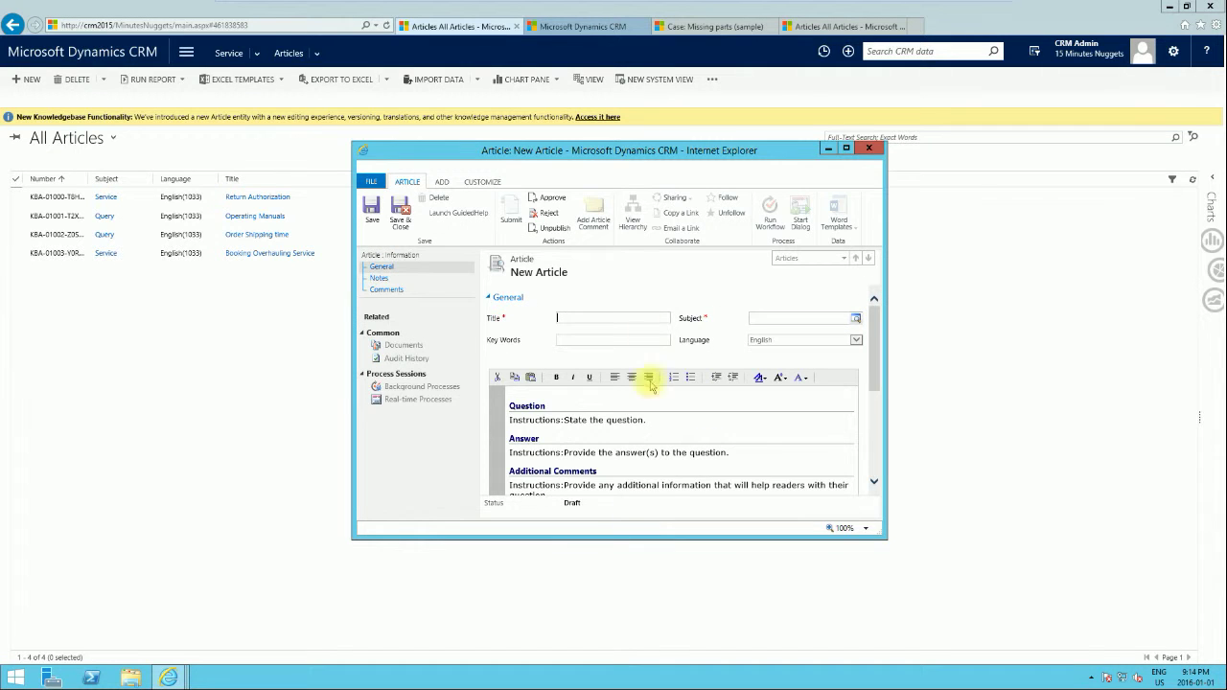
pyautogui.moveTo(880, 536); pyautogui.dragTo(947, 623)
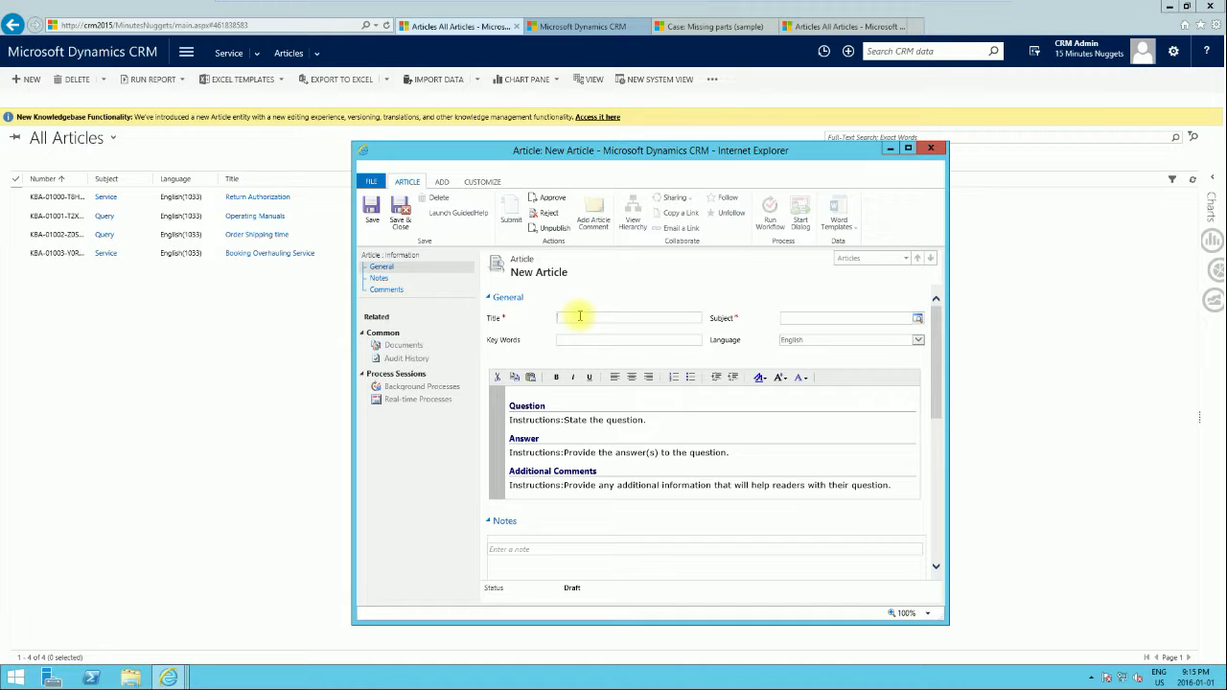
# Step: Title the article "Off Peak", enter the key words "Network; Internet" and write the question "What is Offpeak"
pyautogui.write('Peak')
pyautogui.click(588, 340)
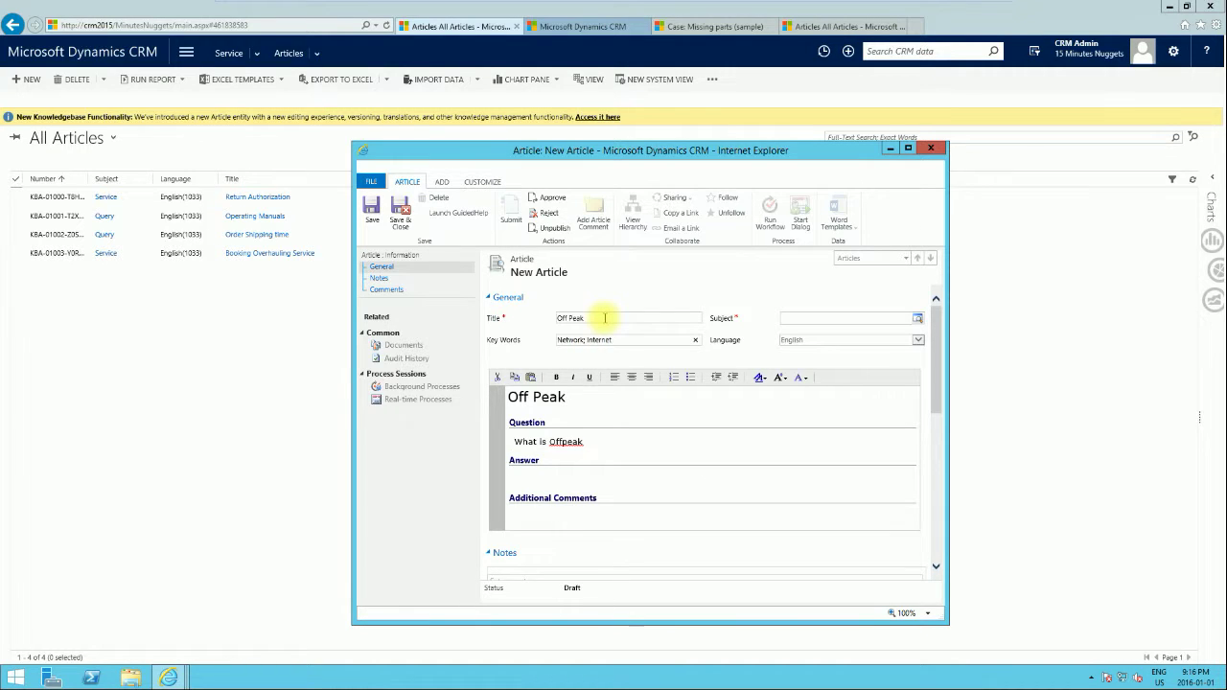
pyautogui.click(605, 319)
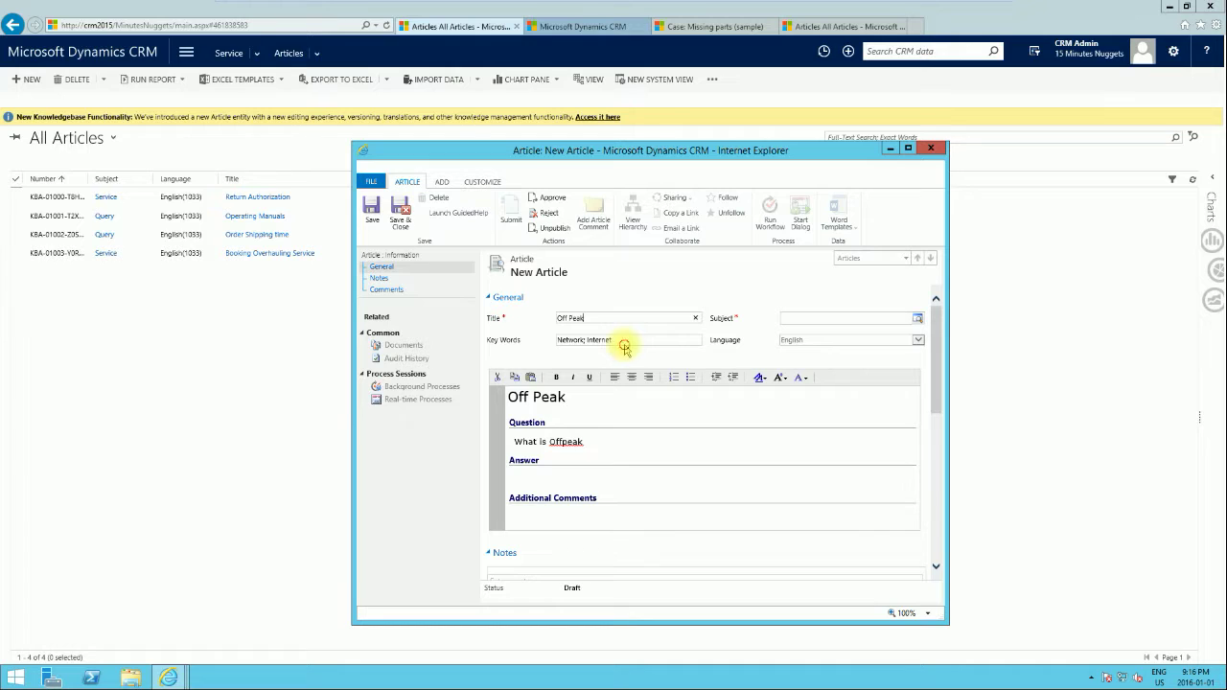
pyautogui.click(611, 446)
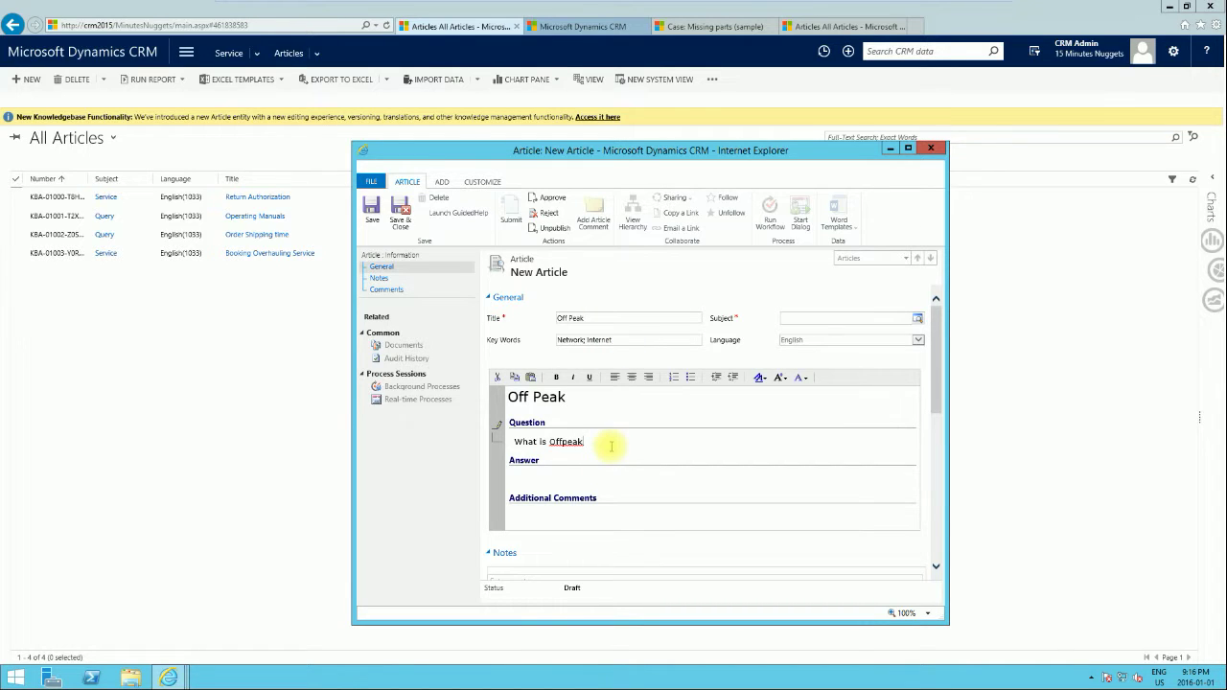
pyautogui.click(608, 472)
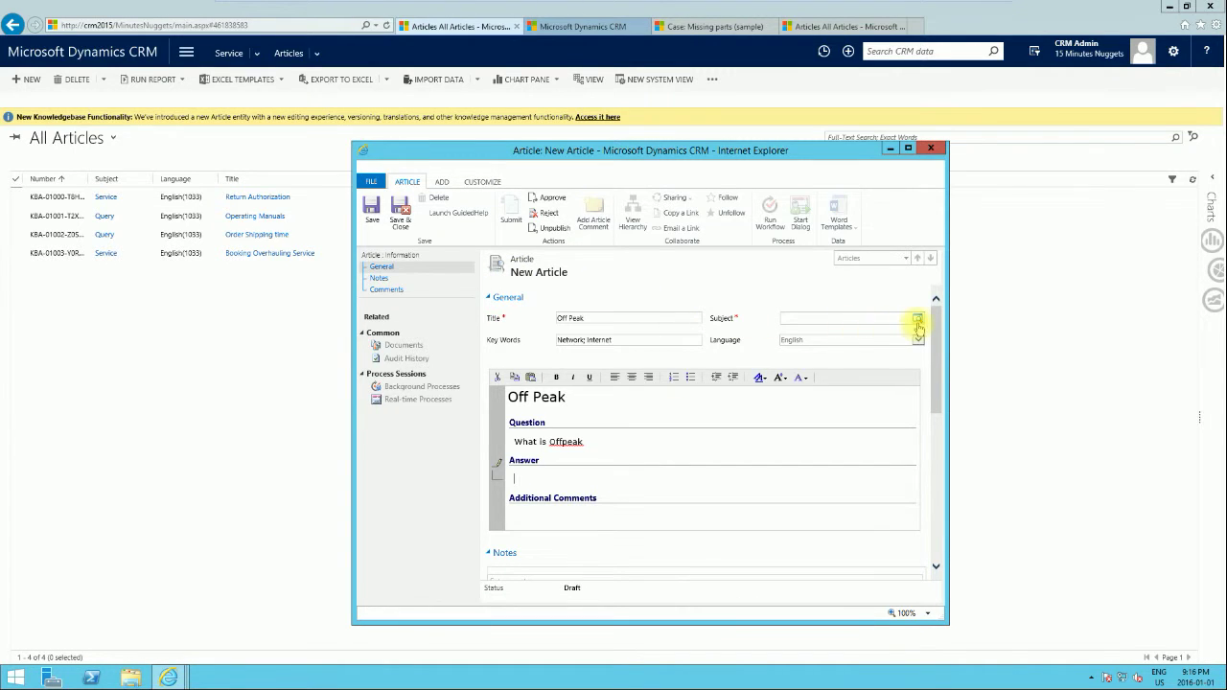
# Step: Set the article's subject to Information, found under Query
pyautogui.click(917, 319)
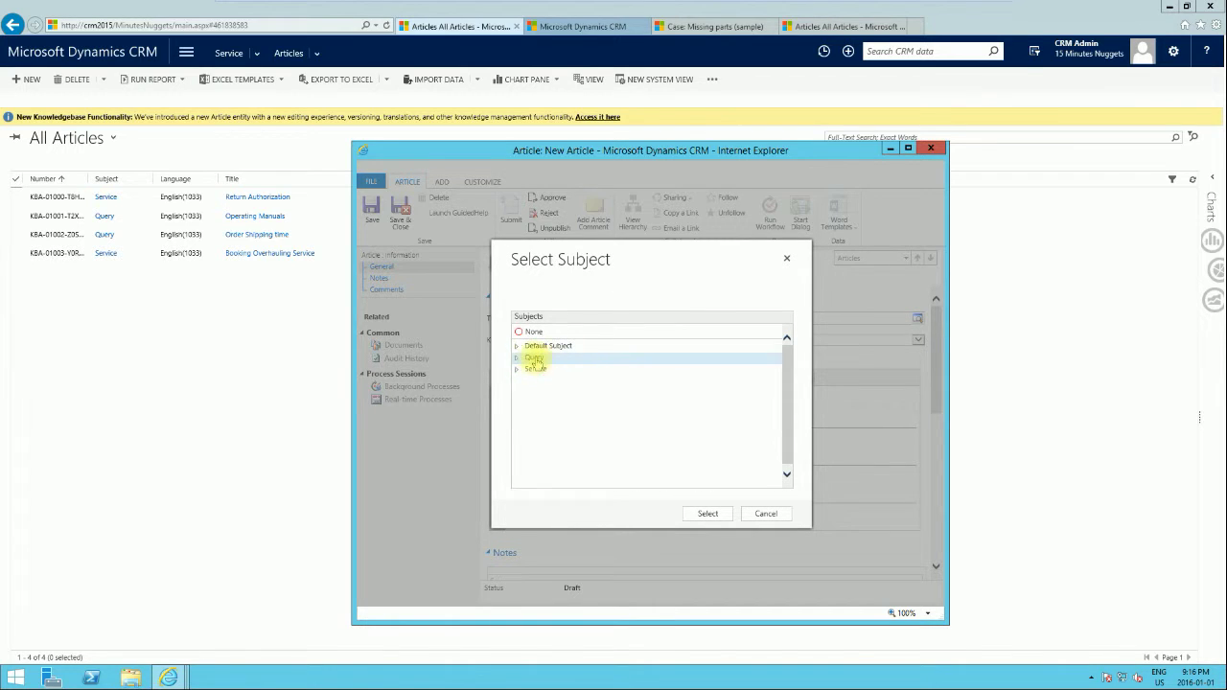
pyautogui.doubleClick(534, 359)
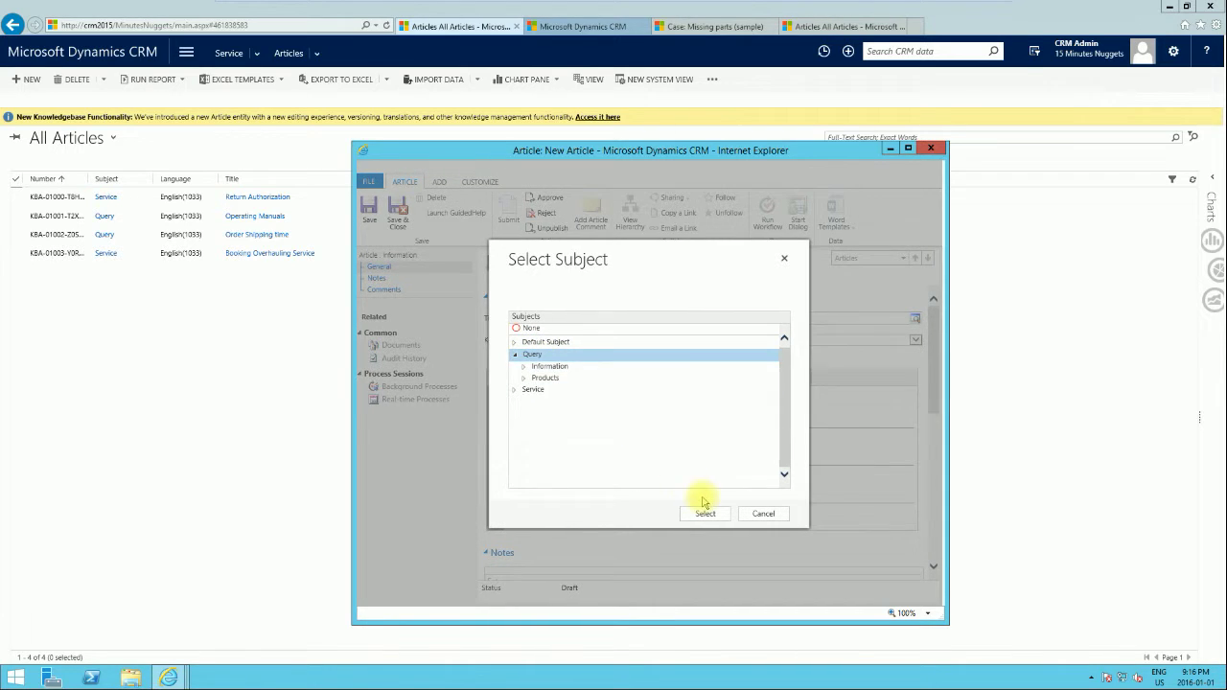
pyautogui.doubleClick(547, 379)
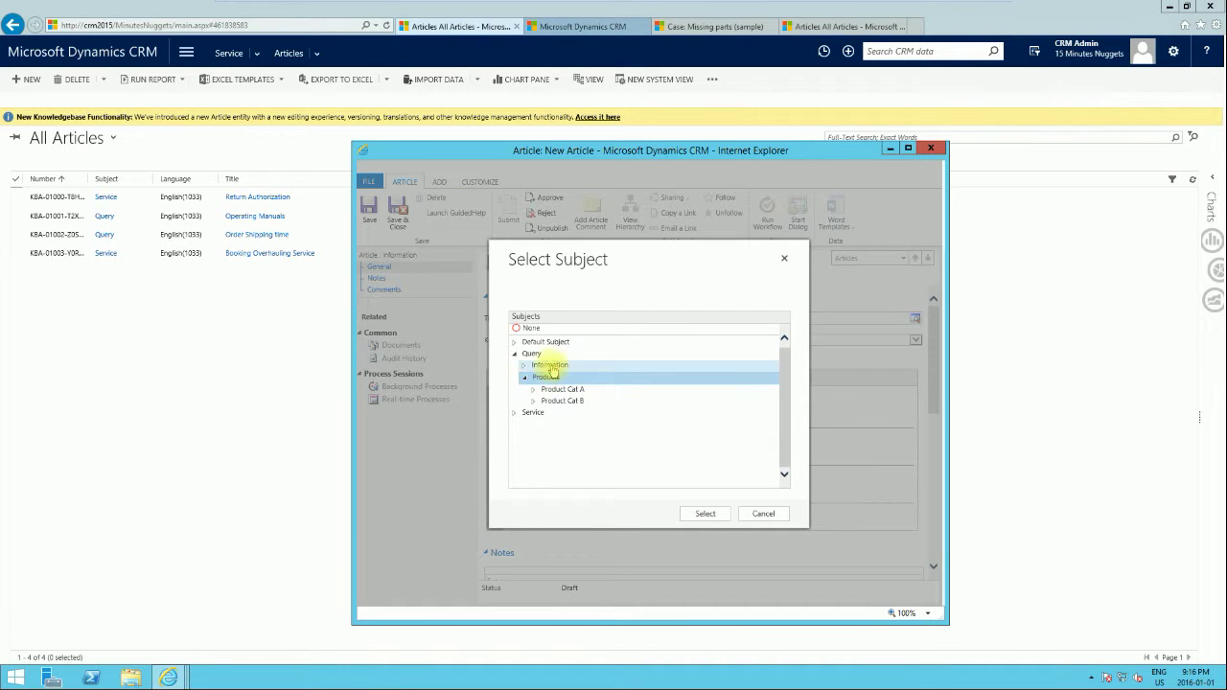
pyautogui.click(549, 367)
pyautogui.click(705, 513)
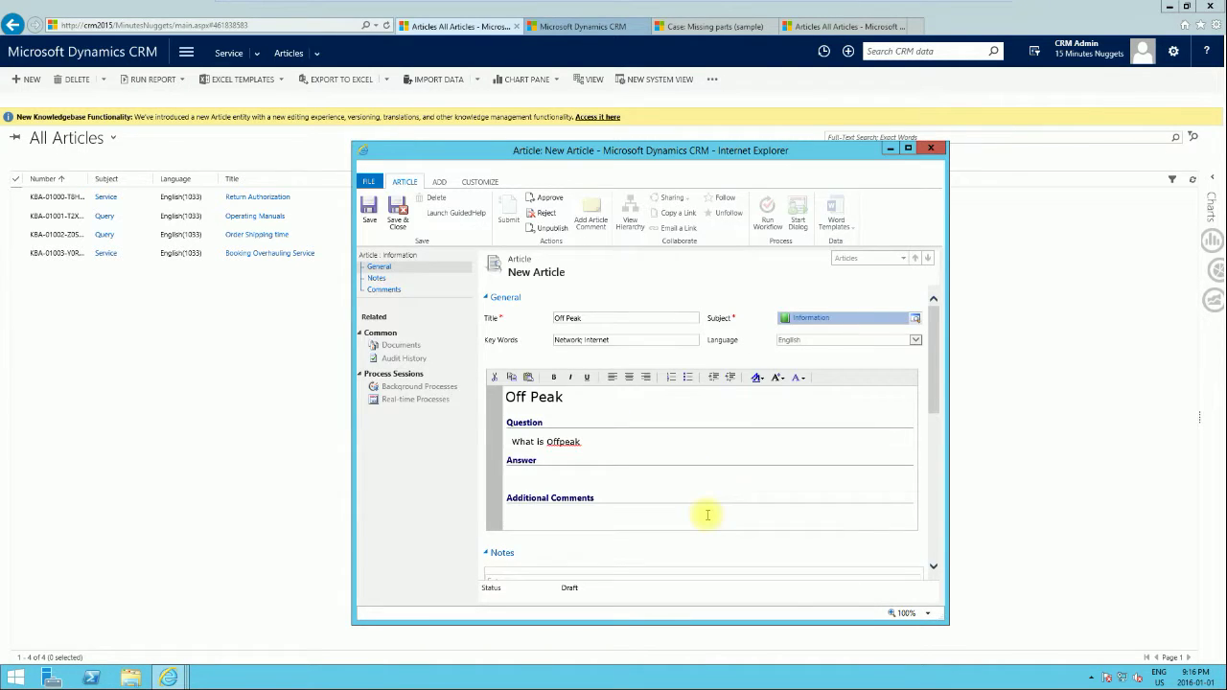
# Step: Save the Off Peak article and submit it for approval
pyautogui.click(372, 215)
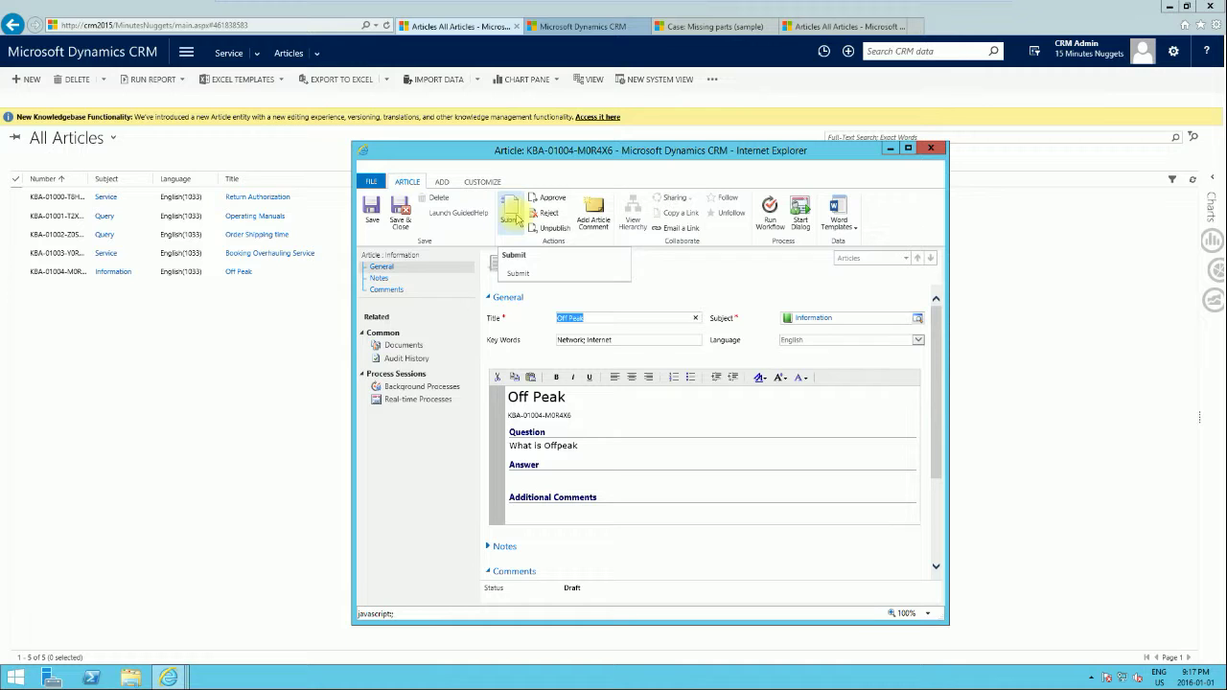
pyautogui.click(515, 217)
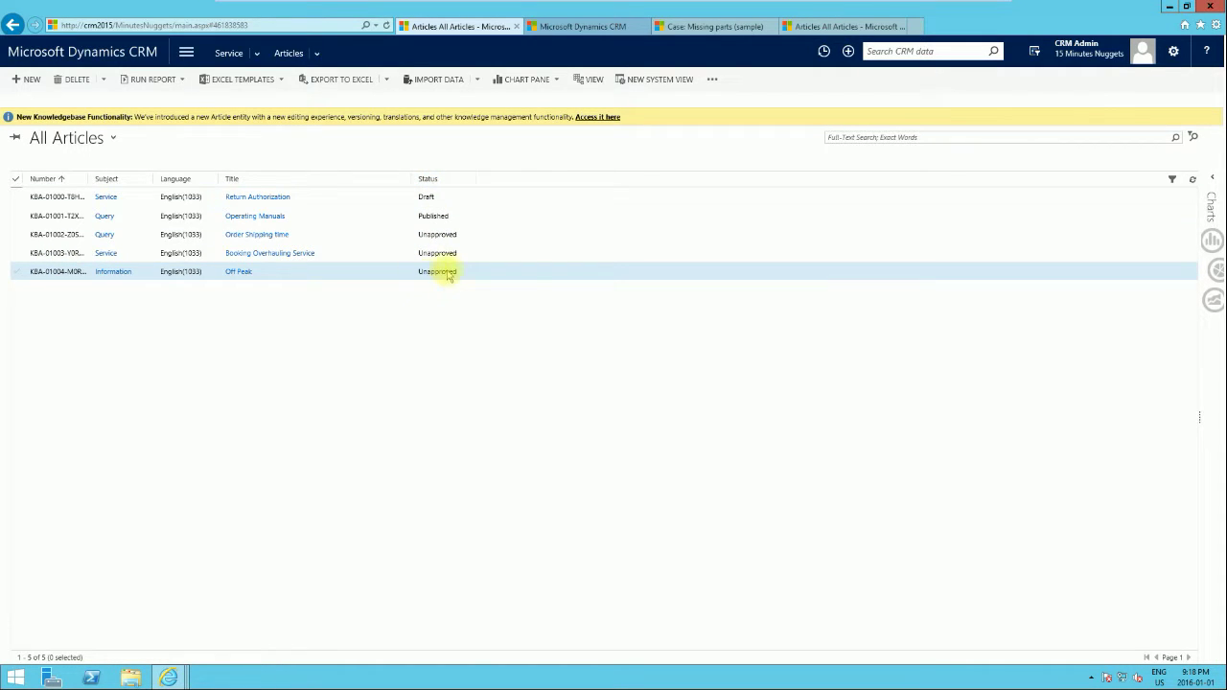
# Step: Open the unapproved Off Peak article from the All Articles list for review
pyautogui.click(70, 273)
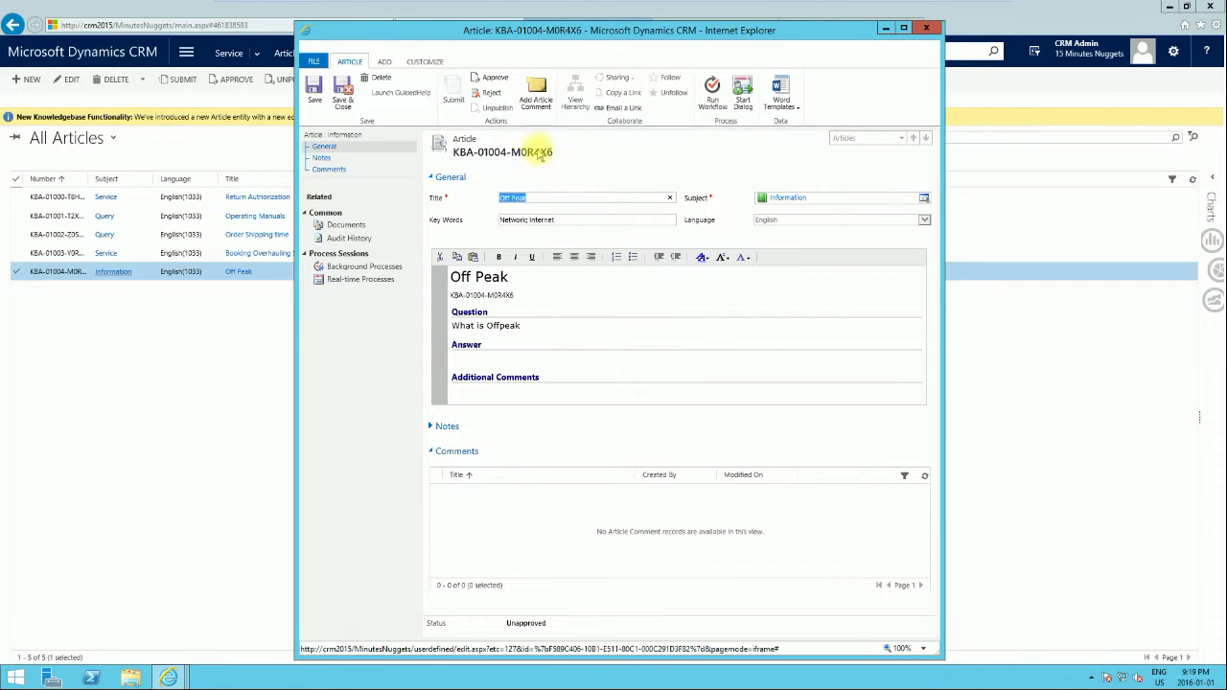
pyautogui.click(491, 94)
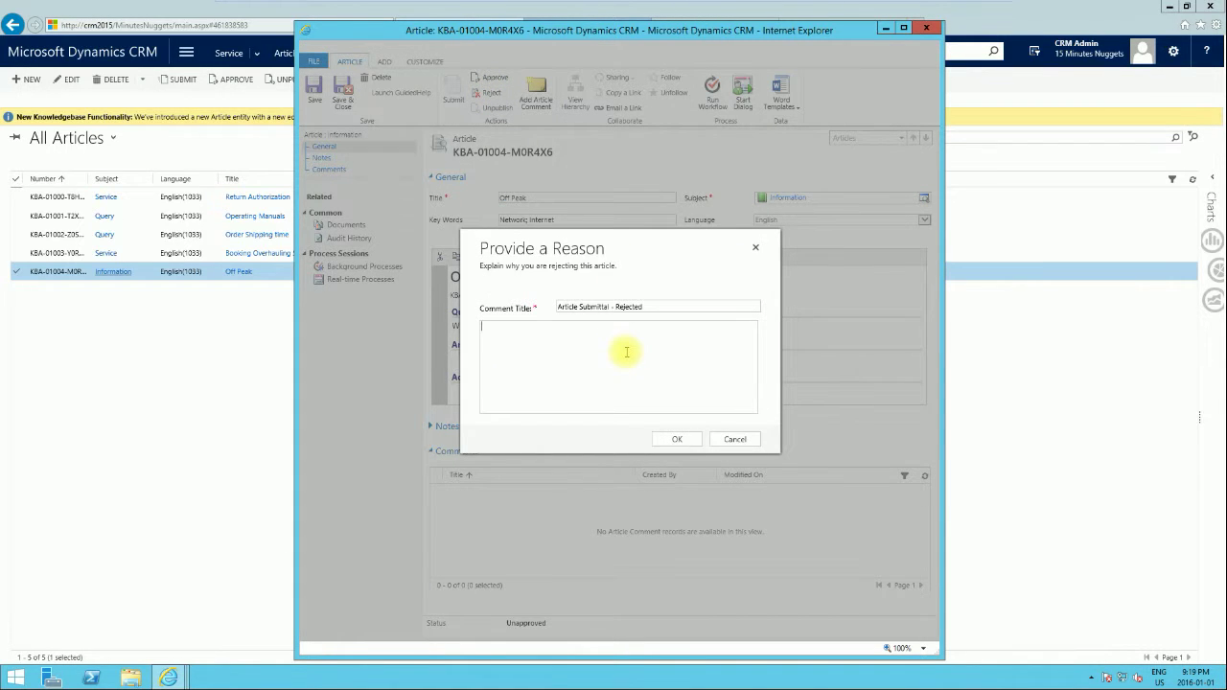
pyautogui.click(581, 368)
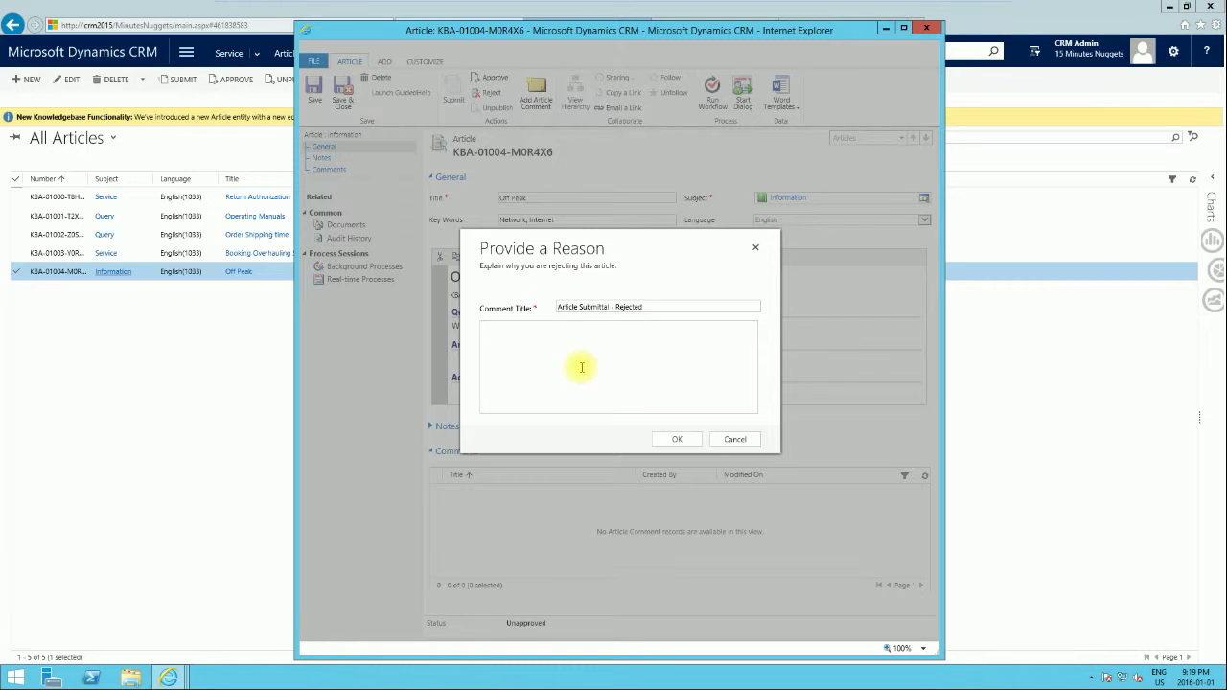
pyautogui.click(740, 439)
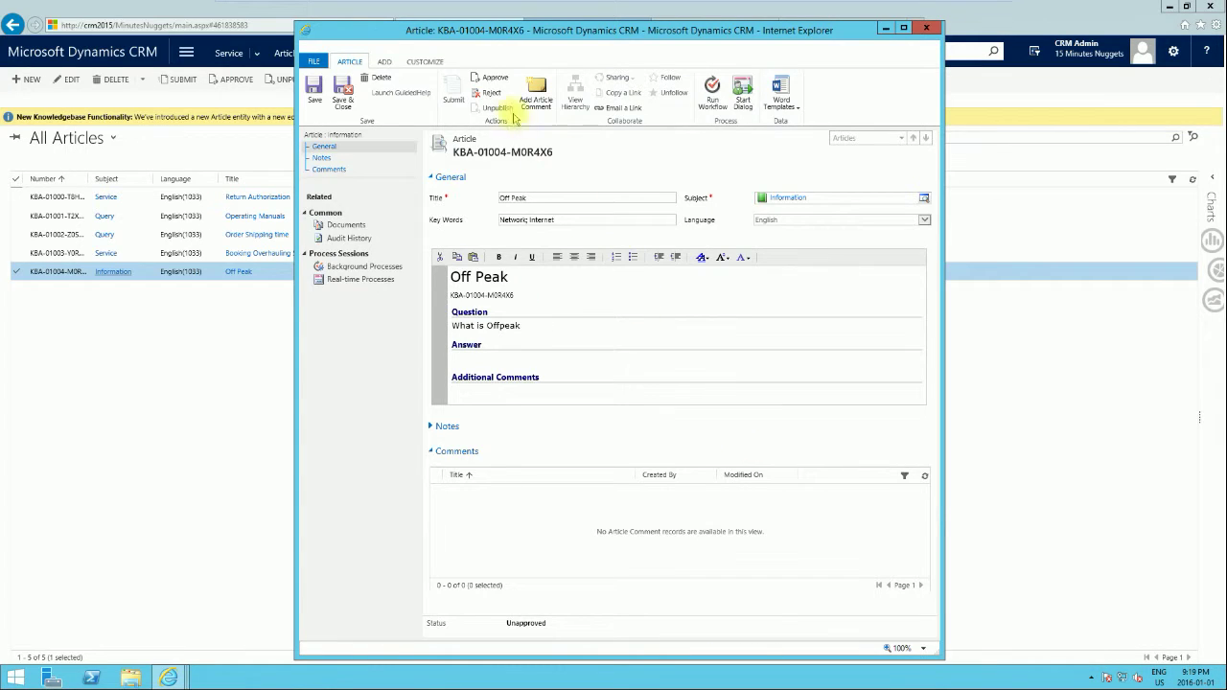
# Step: Approve the Off Peak article so that it is published
pyautogui.click(496, 78)
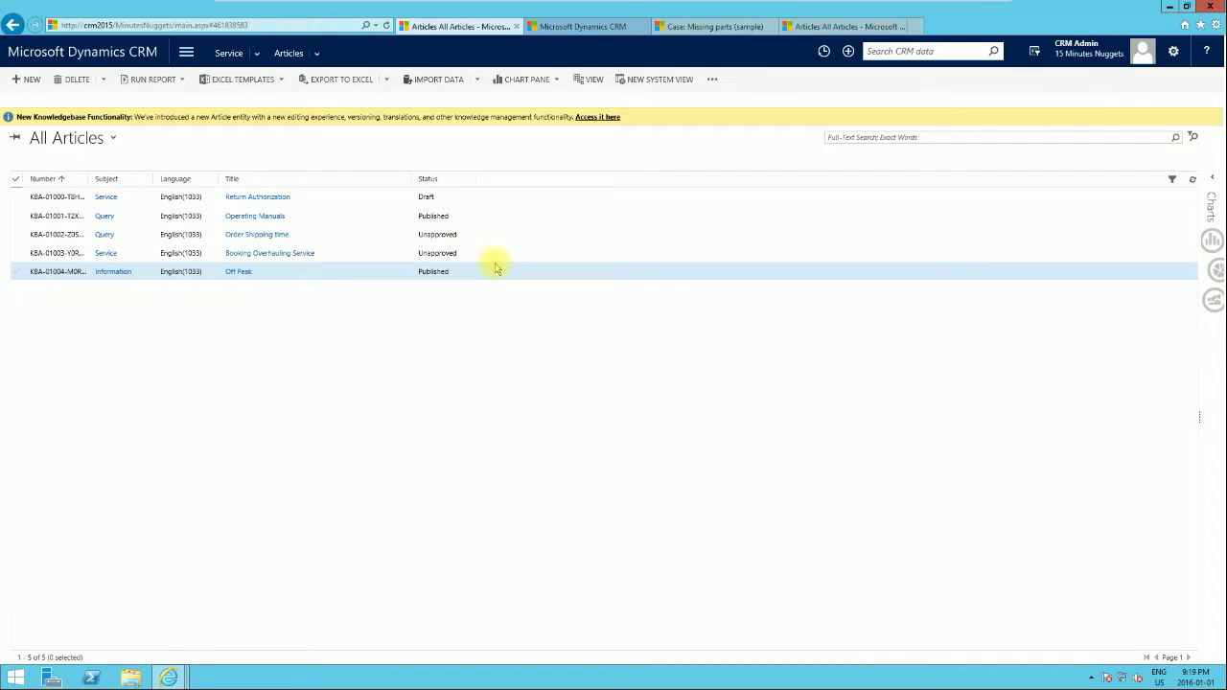
# Step: Switch to the browser page with My Active Articles and start creating a new knowledge article record
pyautogui.click(583, 29)
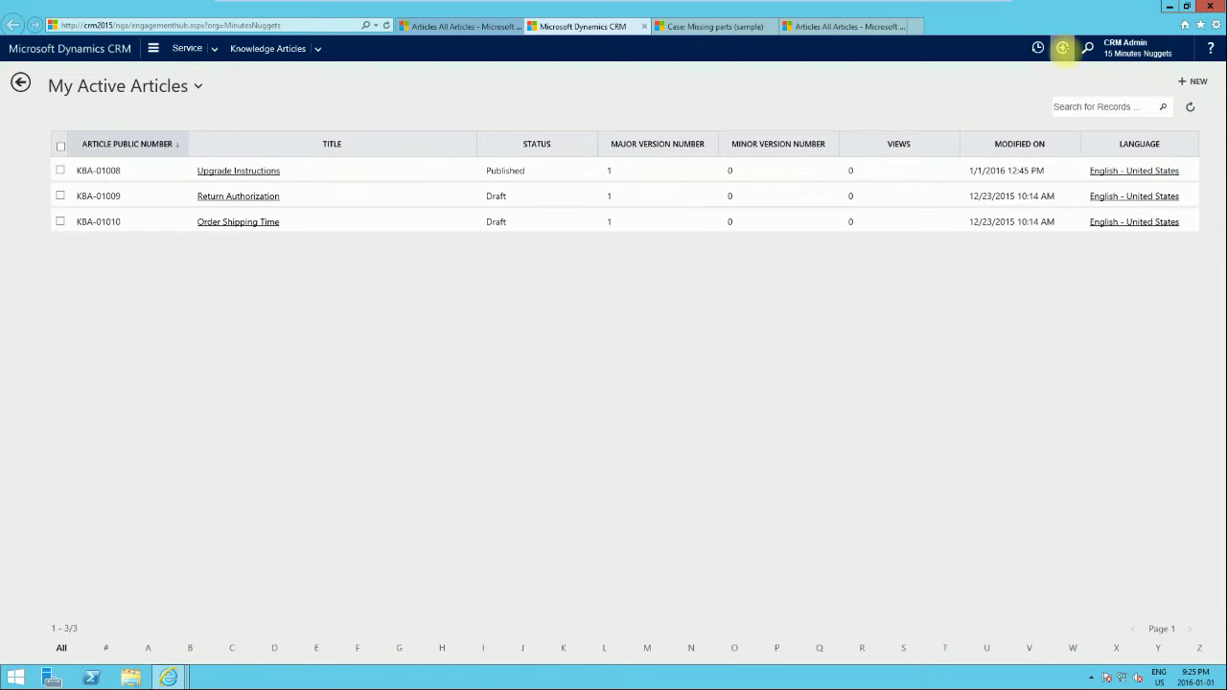
pyautogui.click(1062, 47)
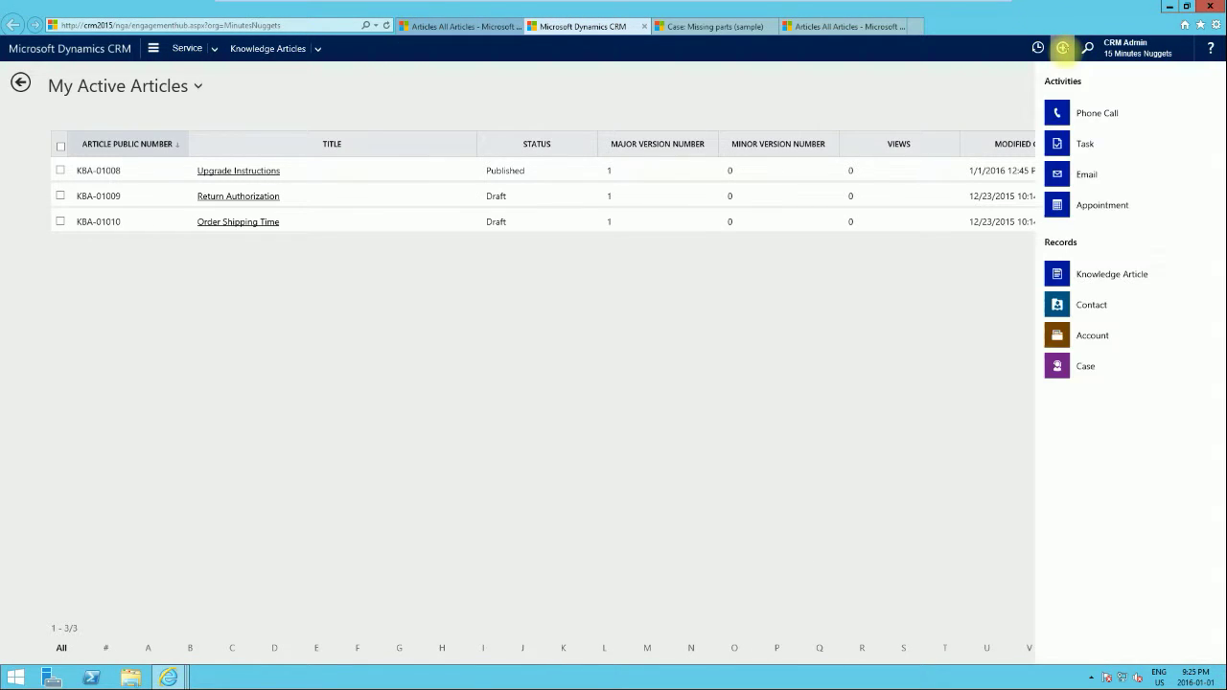
pyautogui.click(1095, 276)
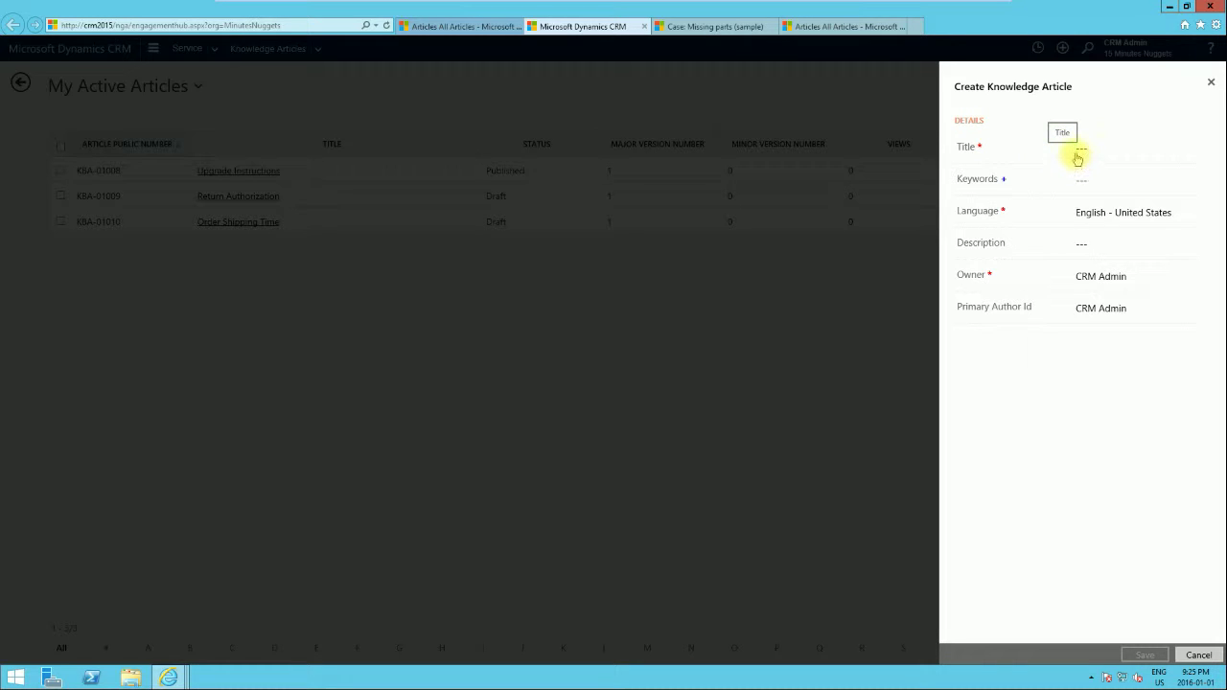
# Step: Title the knowledge article "OffPeak using new KBA", enter the keywords "network; internet" and save it
pyautogui.click(1077, 153)
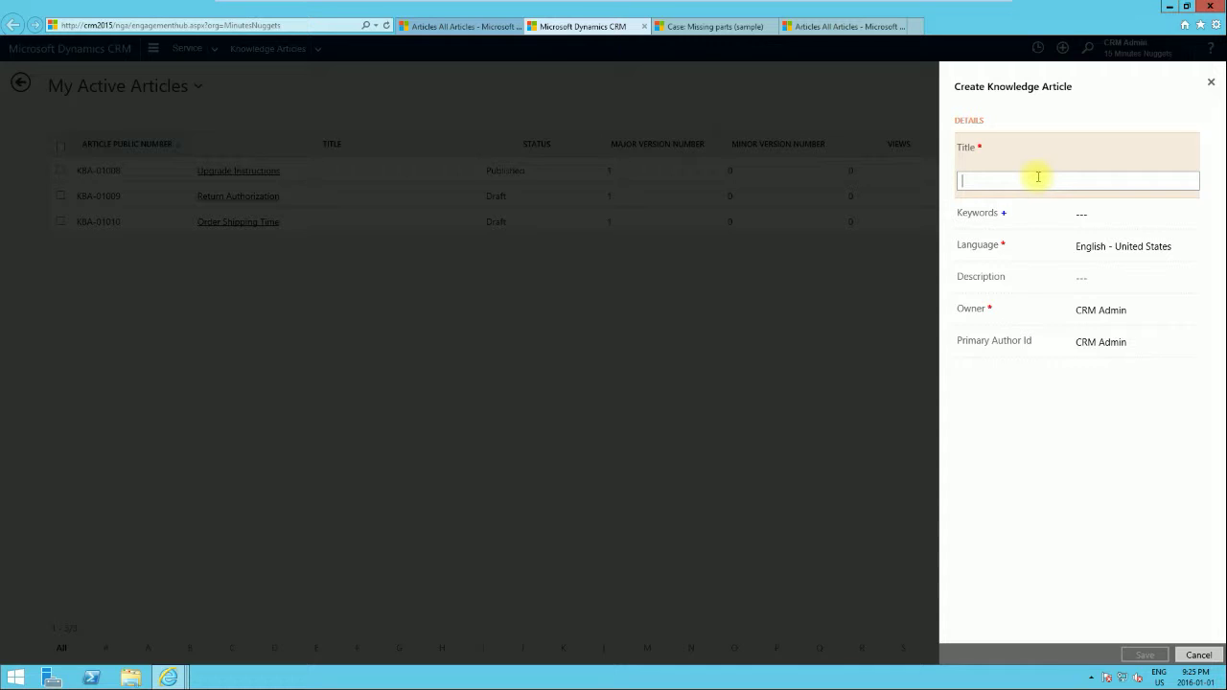
pyautogui.write('OffPeak using new KBA')
pyautogui.click(1084, 213)
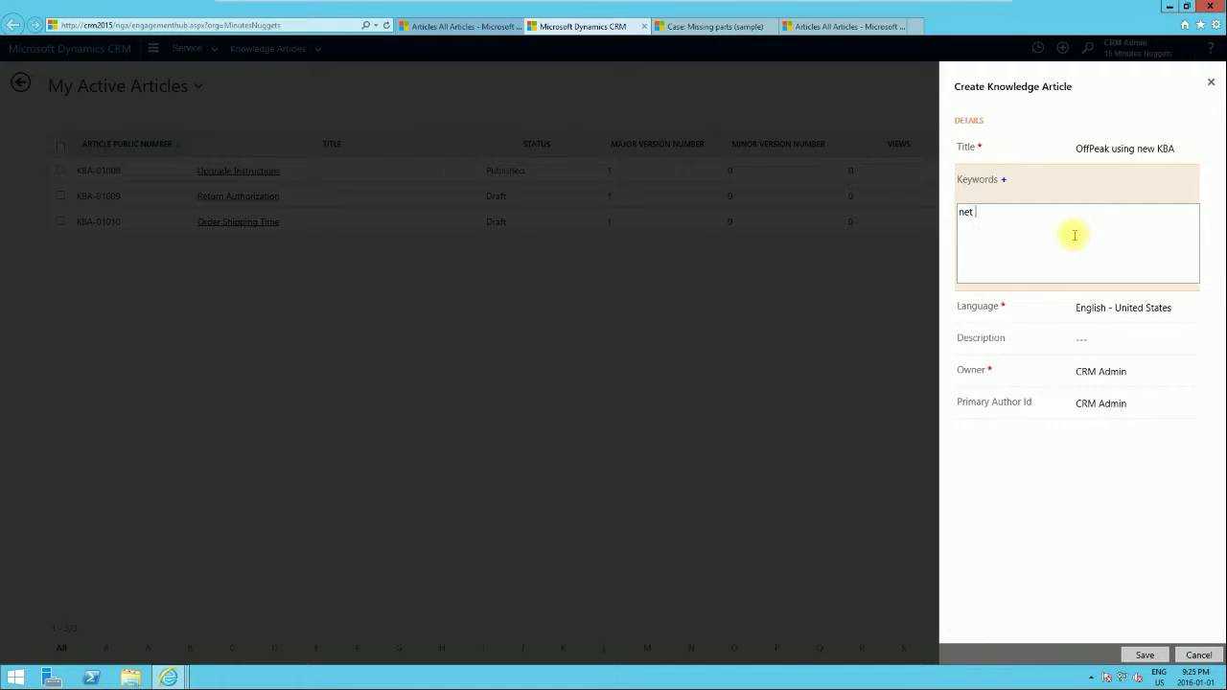
pyautogui.write('network; internet')
pyautogui.press('Tab')
pyautogui.click(1055, 441)
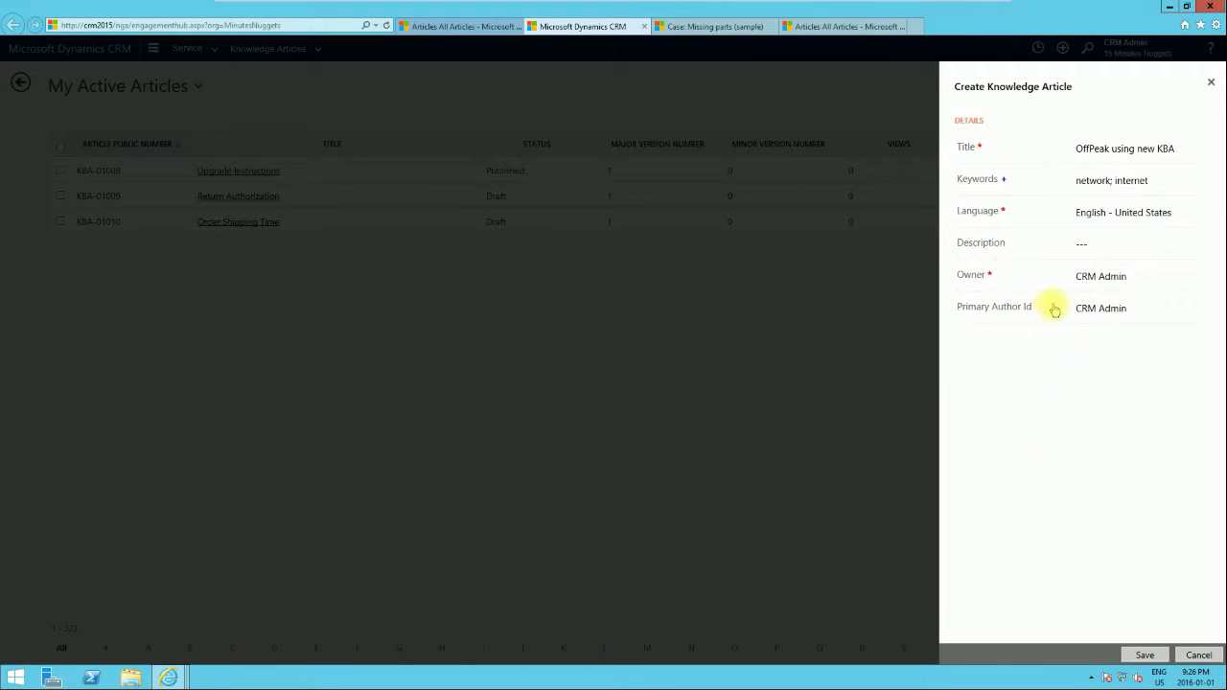
pyautogui.click(1145, 658)
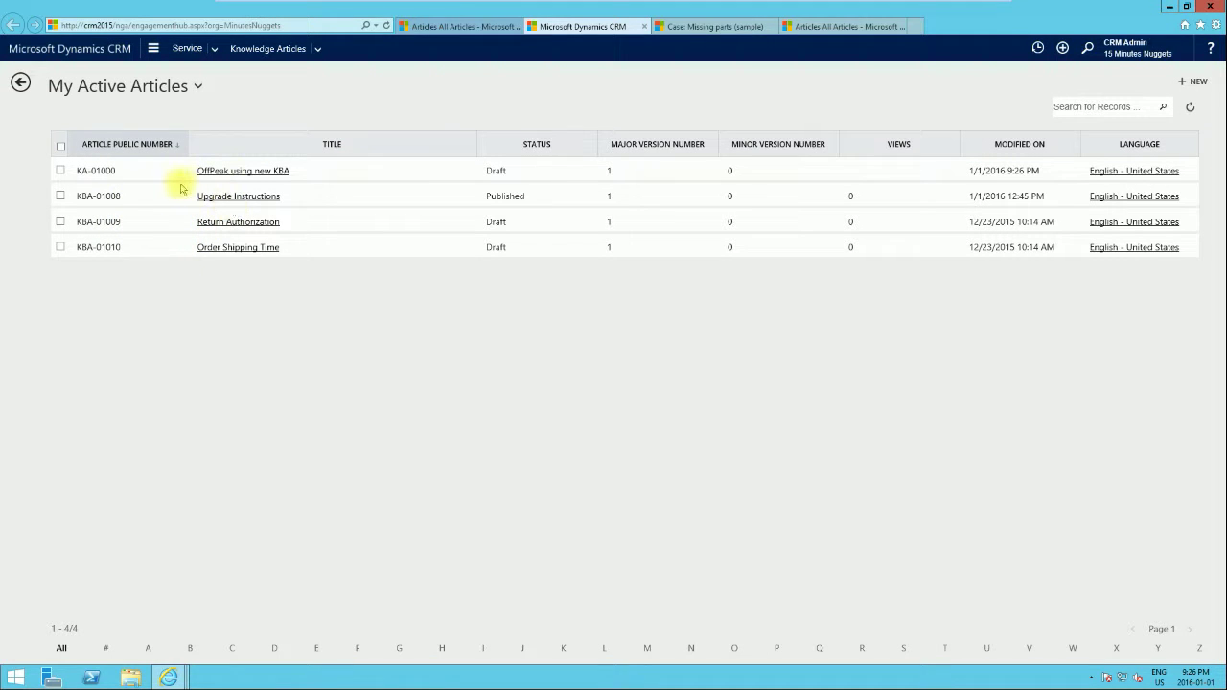
# Step: In the Author stage of the OffPeak using new KBA article, set the subject to Information under Query, mark it for review and save
pyautogui.click(243, 171)
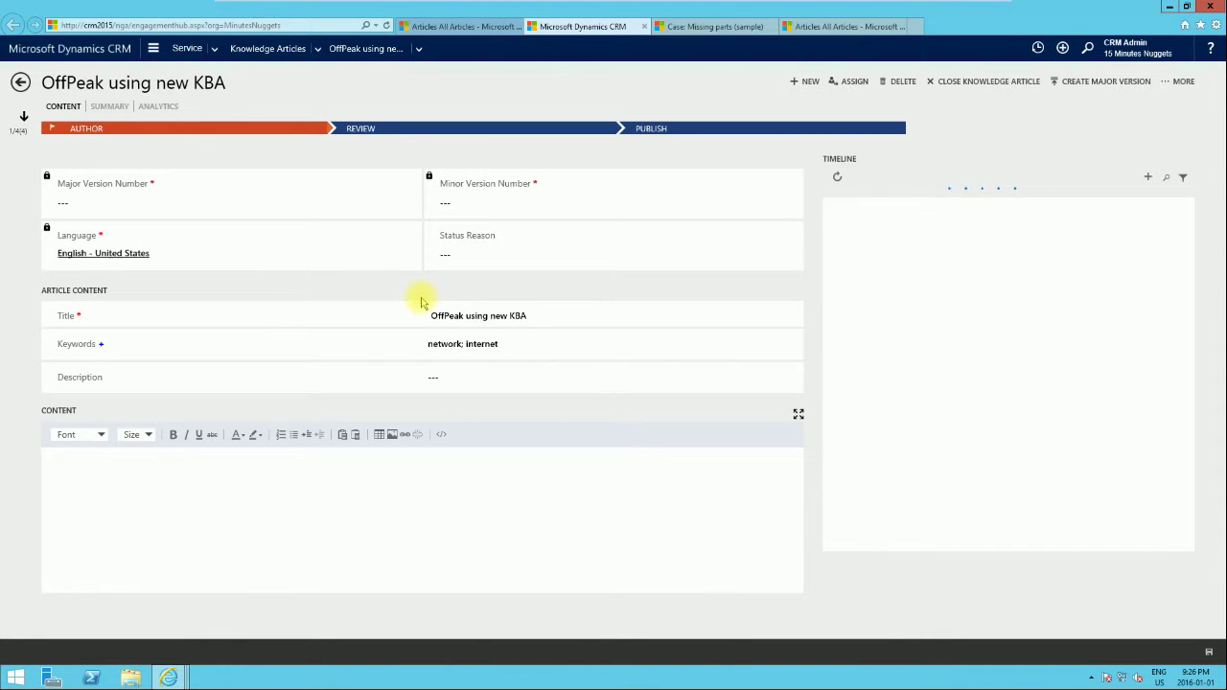
pyautogui.click(223, 496)
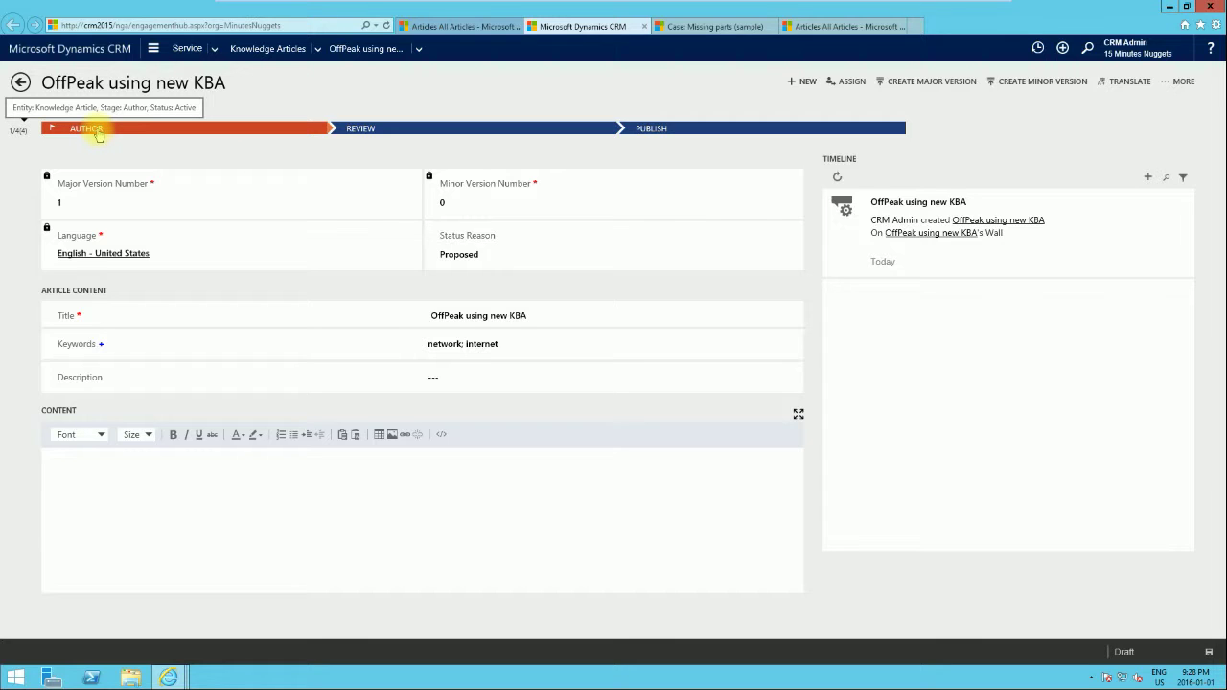
pyautogui.click(92, 130)
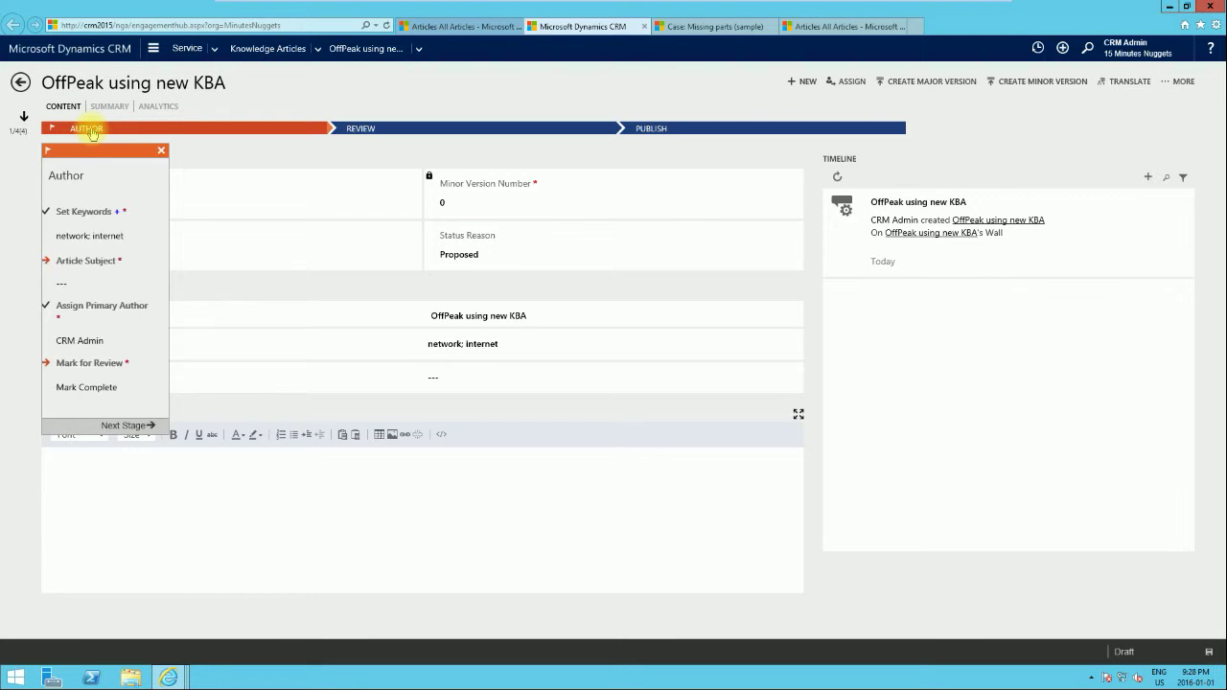
pyautogui.click(93, 269)
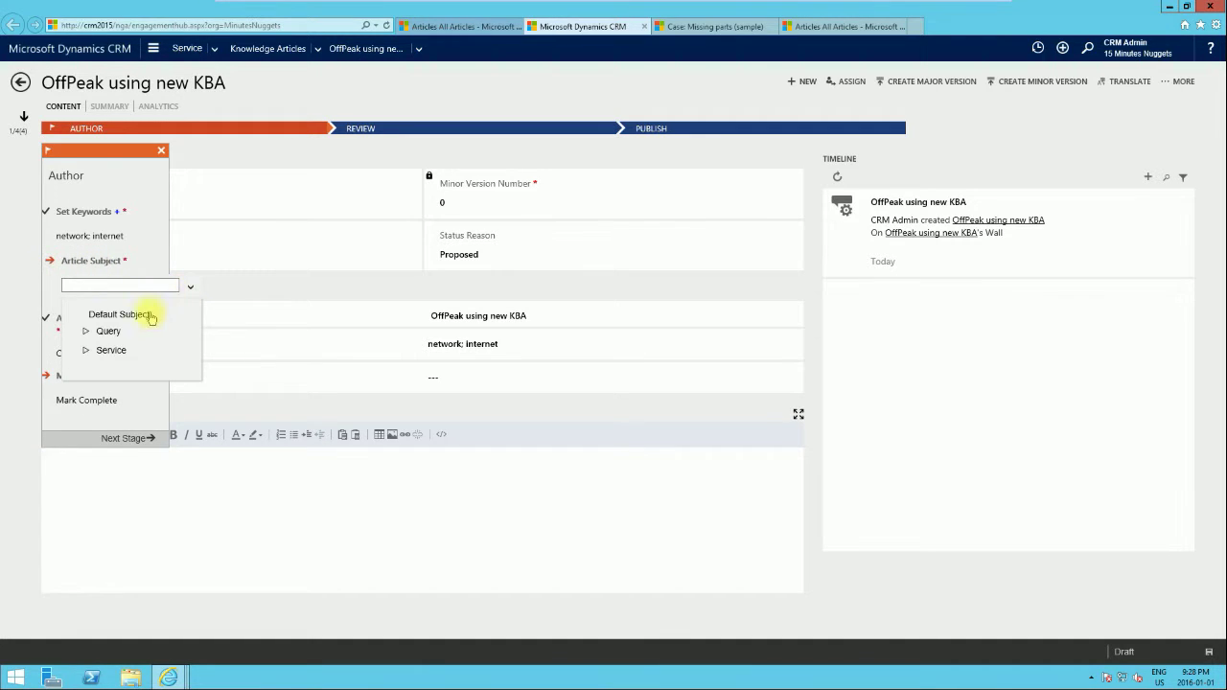
pyautogui.click(87, 333)
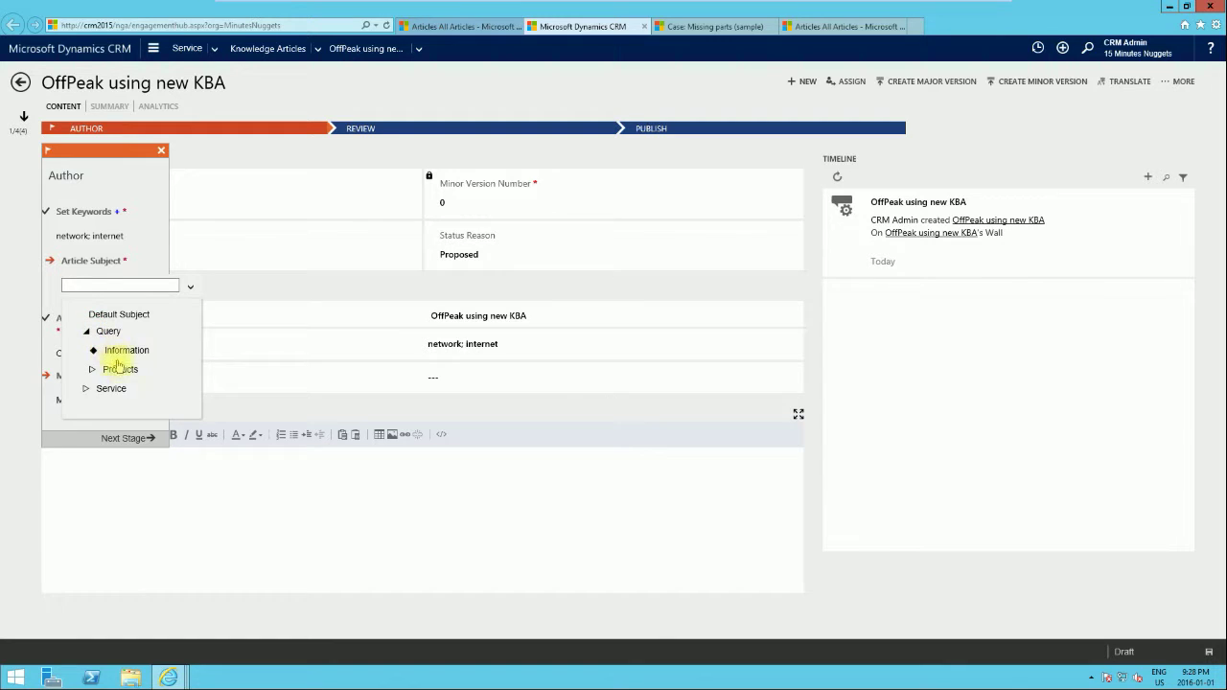
pyautogui.click(113, 349)
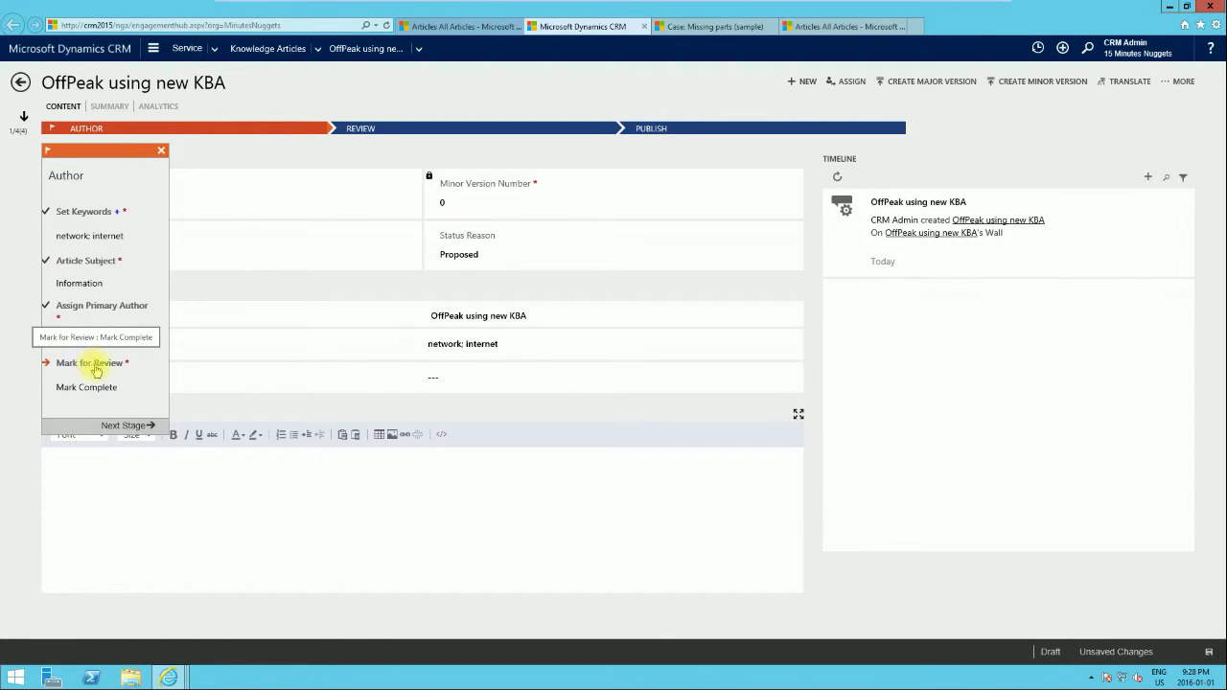
pyautogui.click(110, 365)
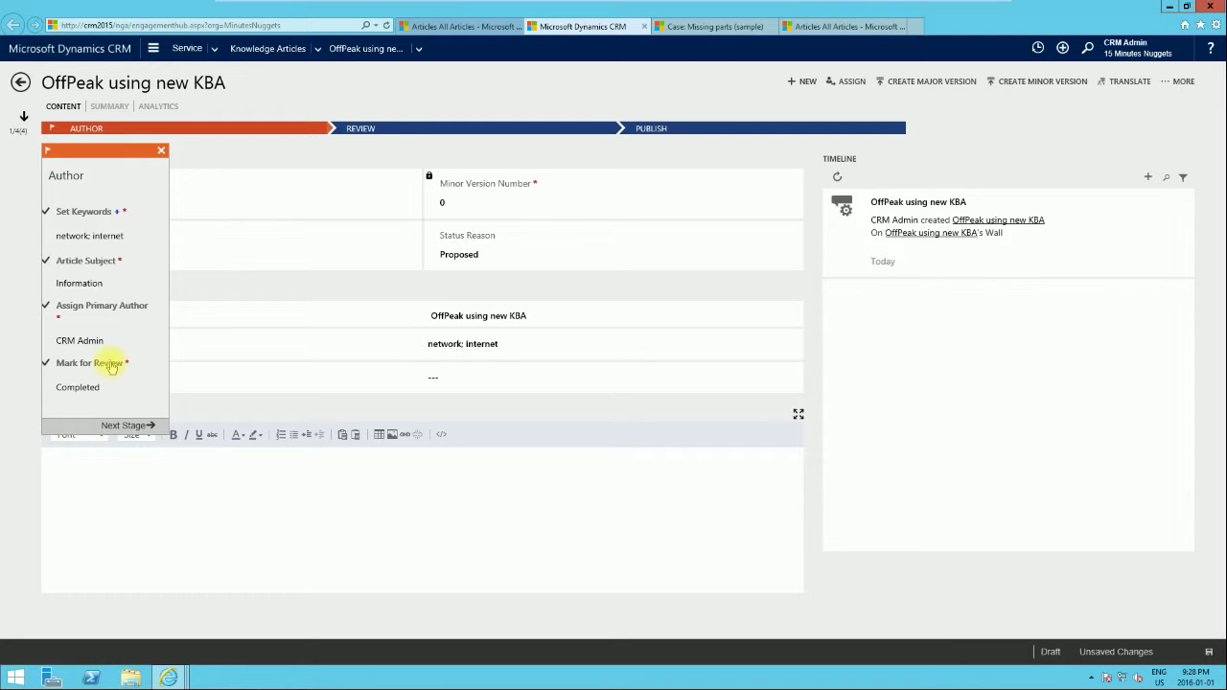
pyautogui.click(1208, 653)
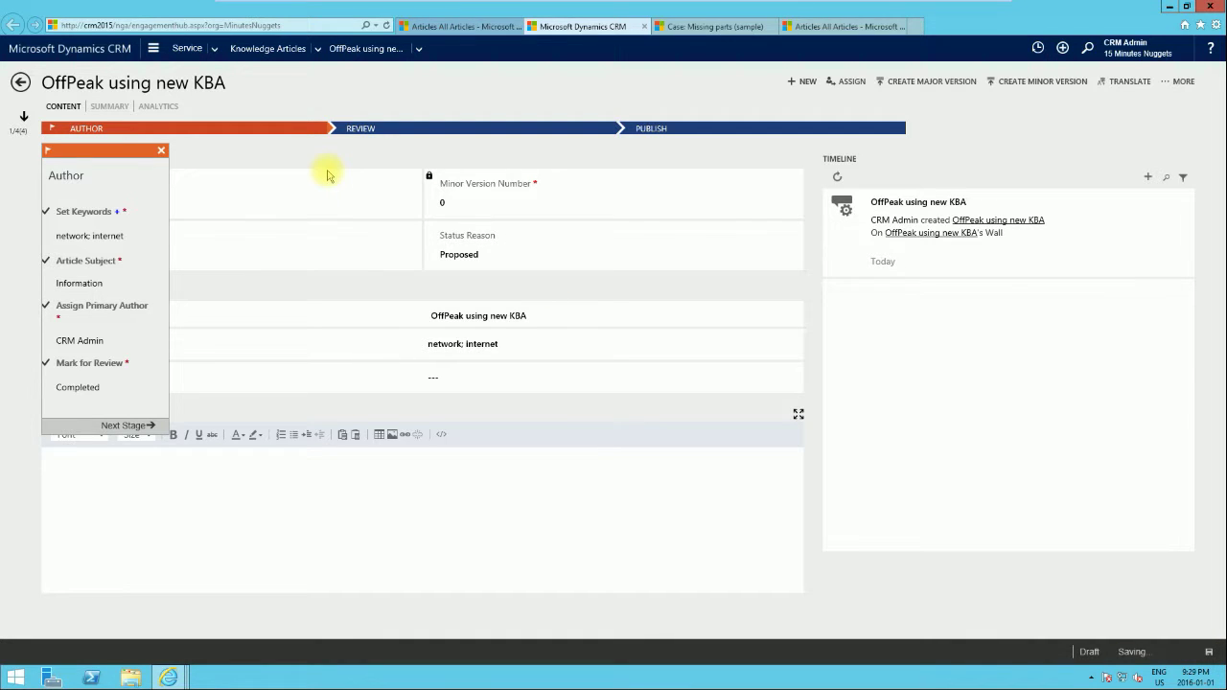
# Step: Check the All Articles list, return to the Service dashboards and show the Knowledge Manager dashboard
pyautogui.click(460, 25)
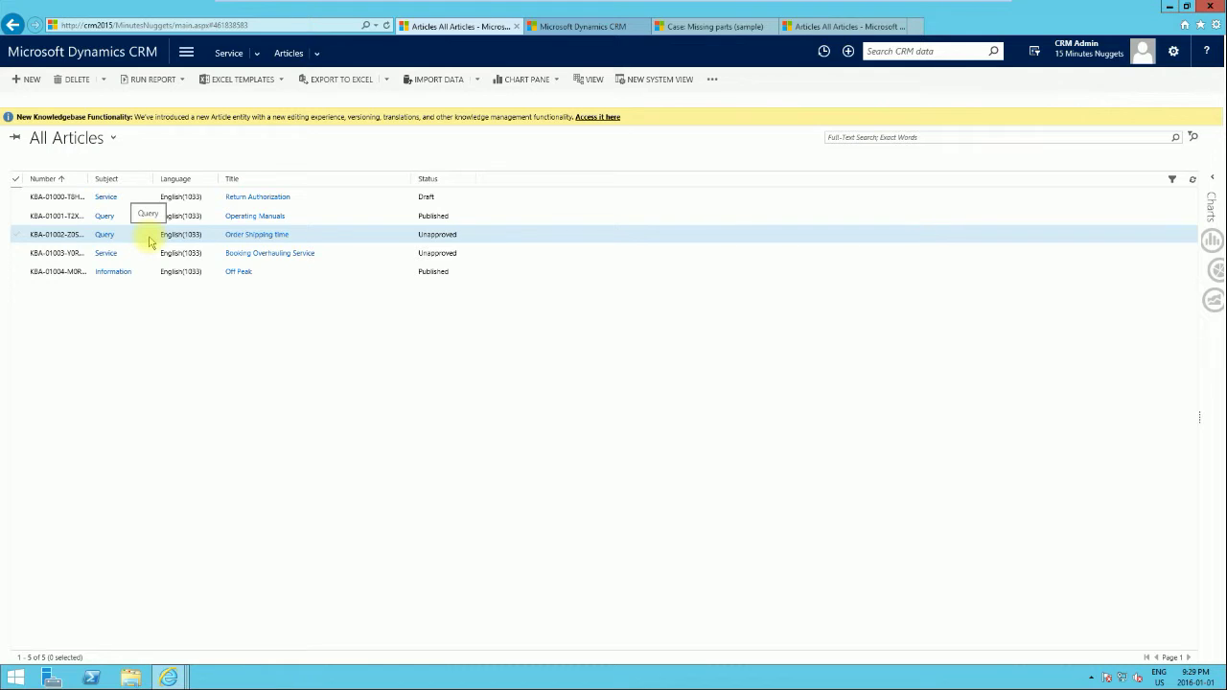
pyautogui.click(605, 27)
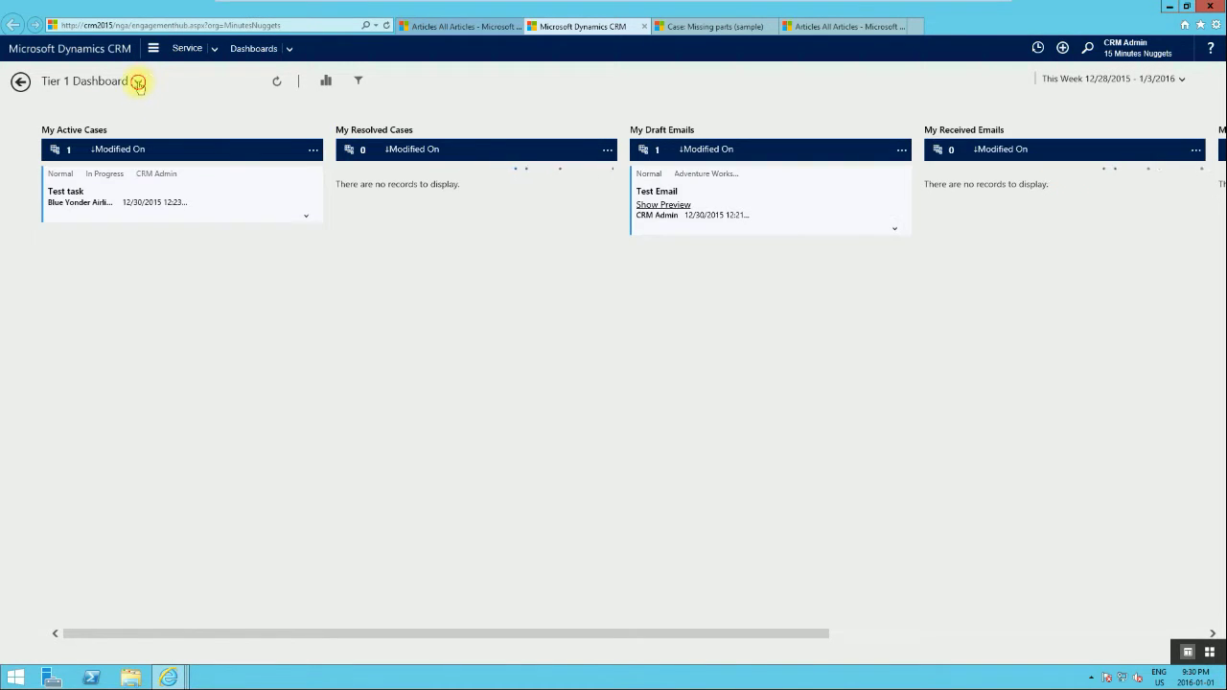
pyautogui.click(138, 84)
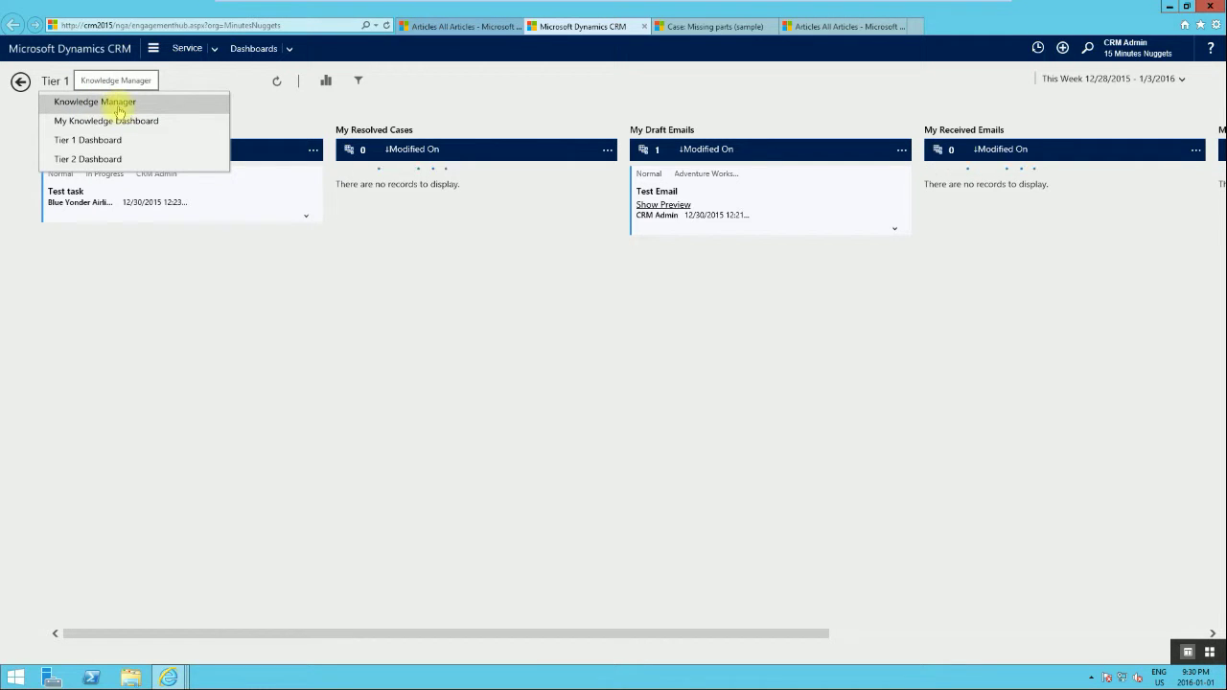
pyautogui.click(129, 105)
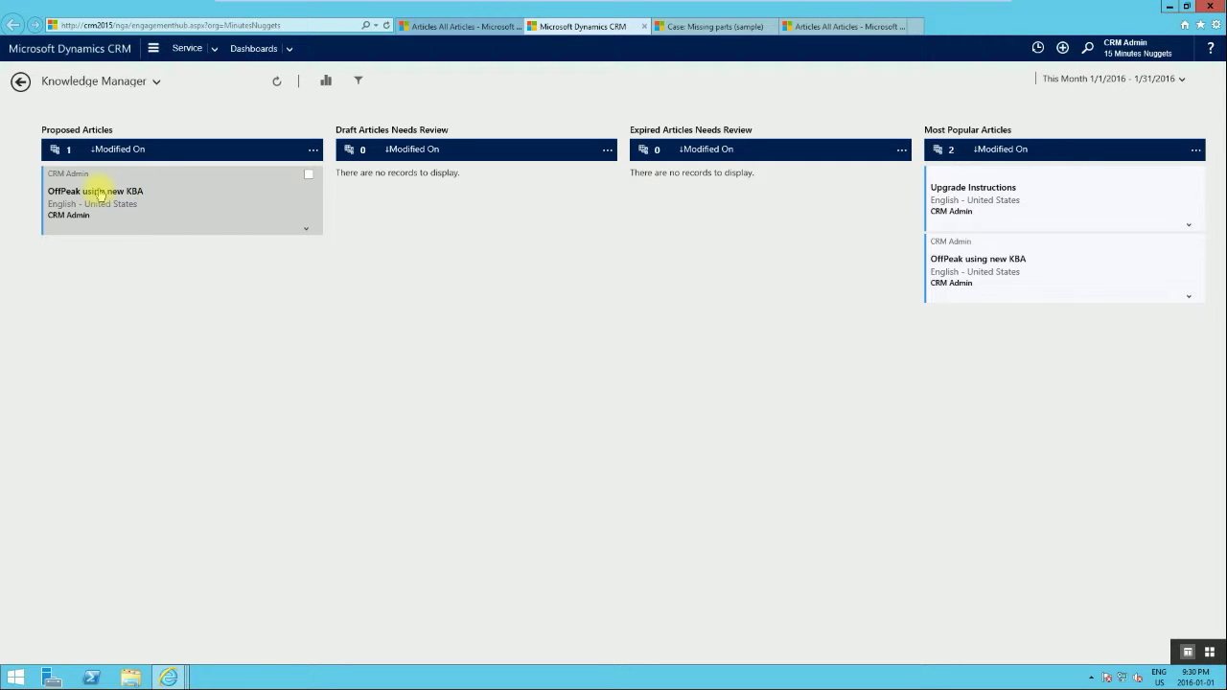
# Step: Open the OffPeak using new KBA article from Proposed Articles and advance it from the Author stage to Review
pyautogui.click(181, 195)
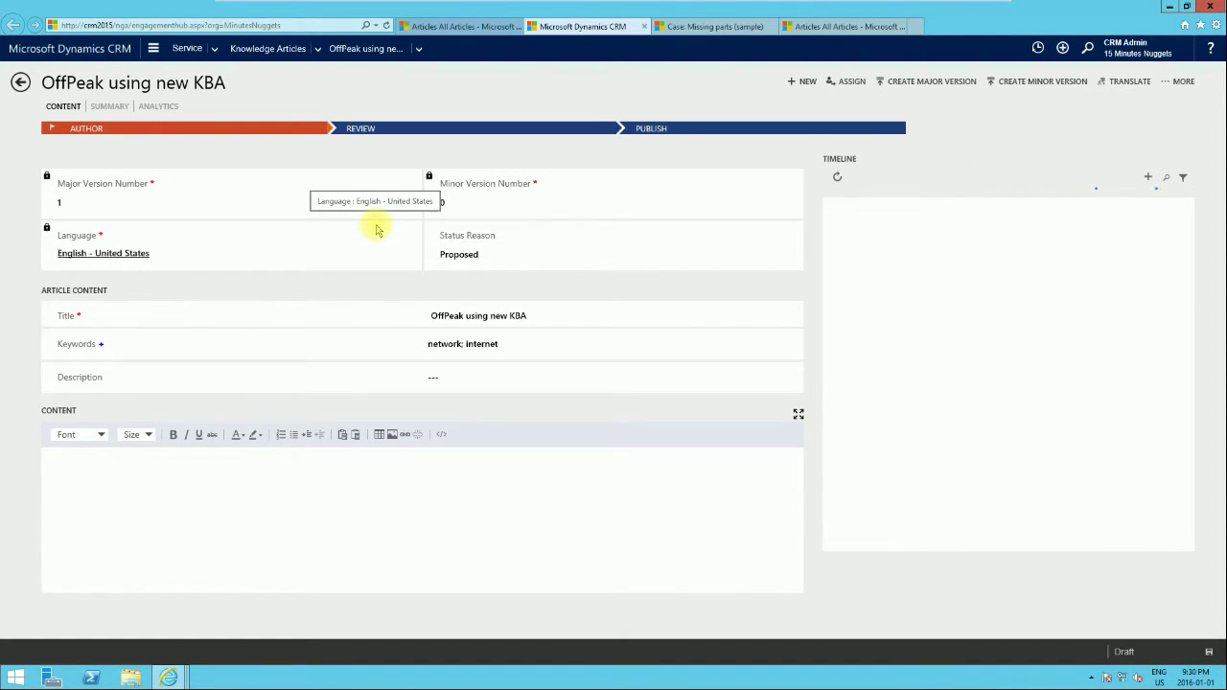
pyautogui.click(278, 130)
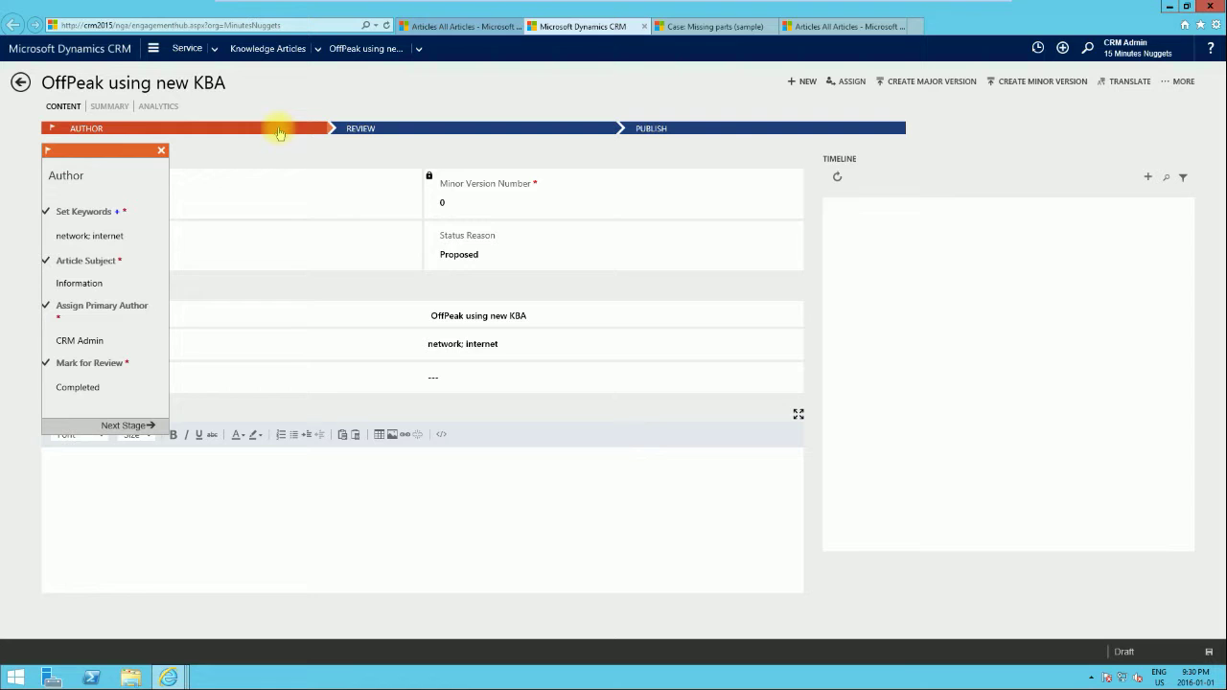
pyautogui.click(114, 427)
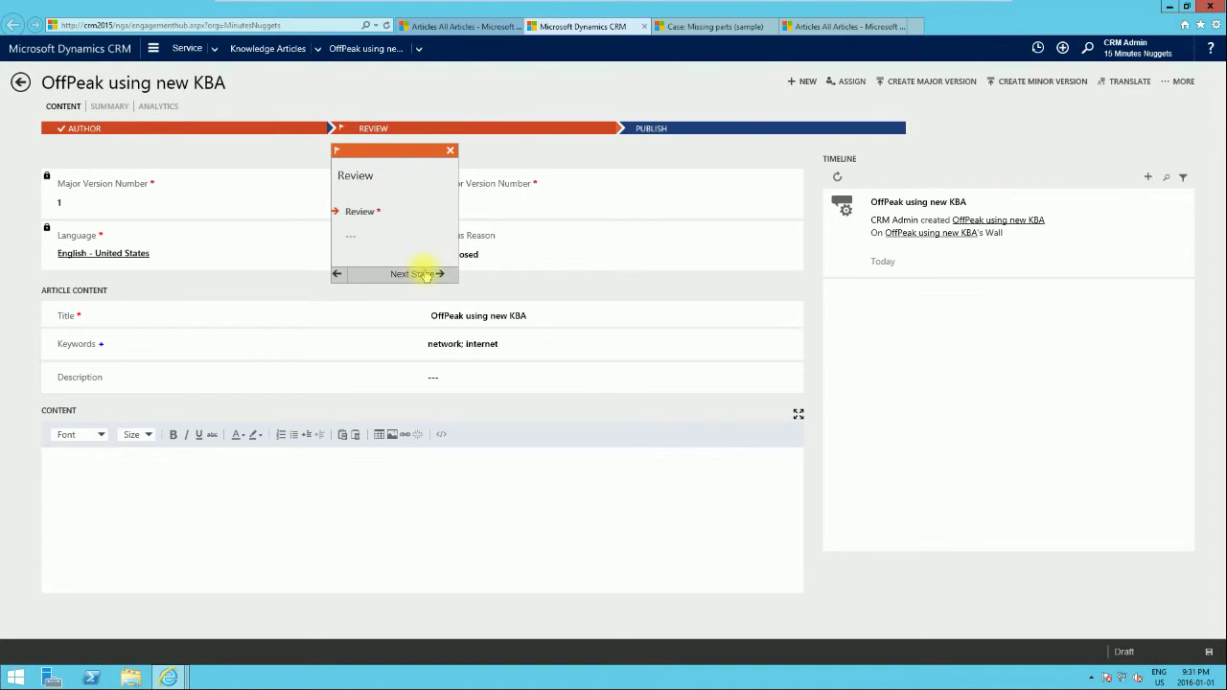
# Step: Set the article's Review result to Approved and confirm approval of this version
pyautogui.click(360, 239)
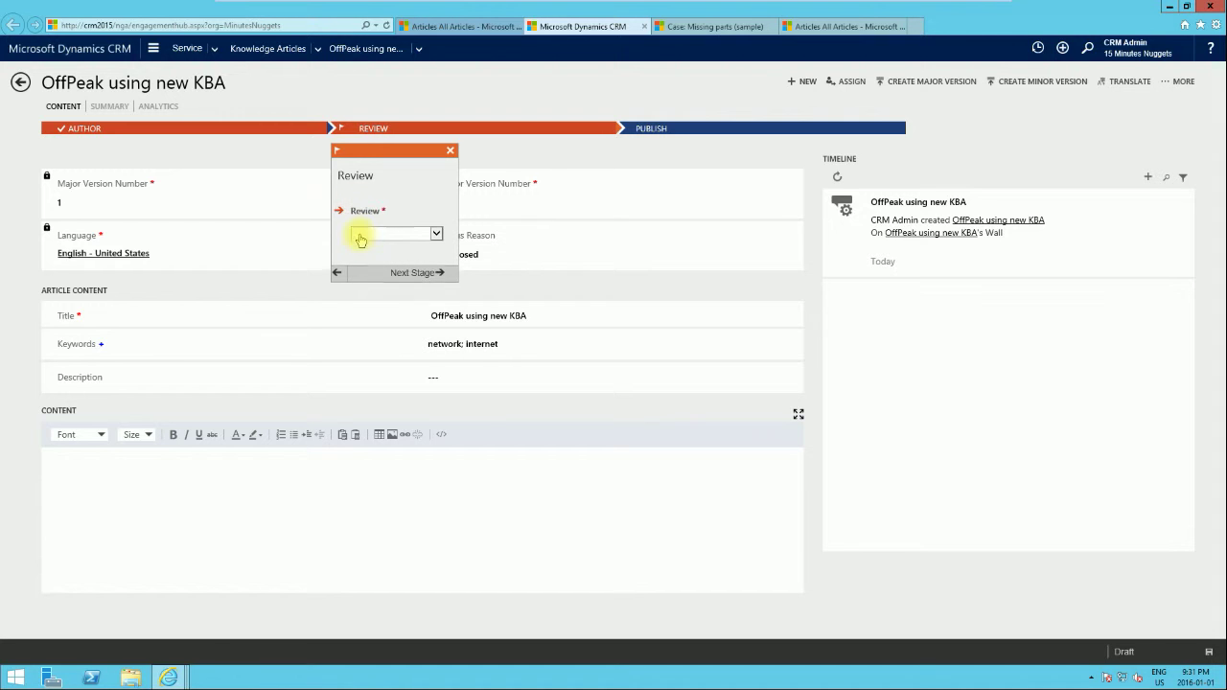
pyautogui.click(435, 238)
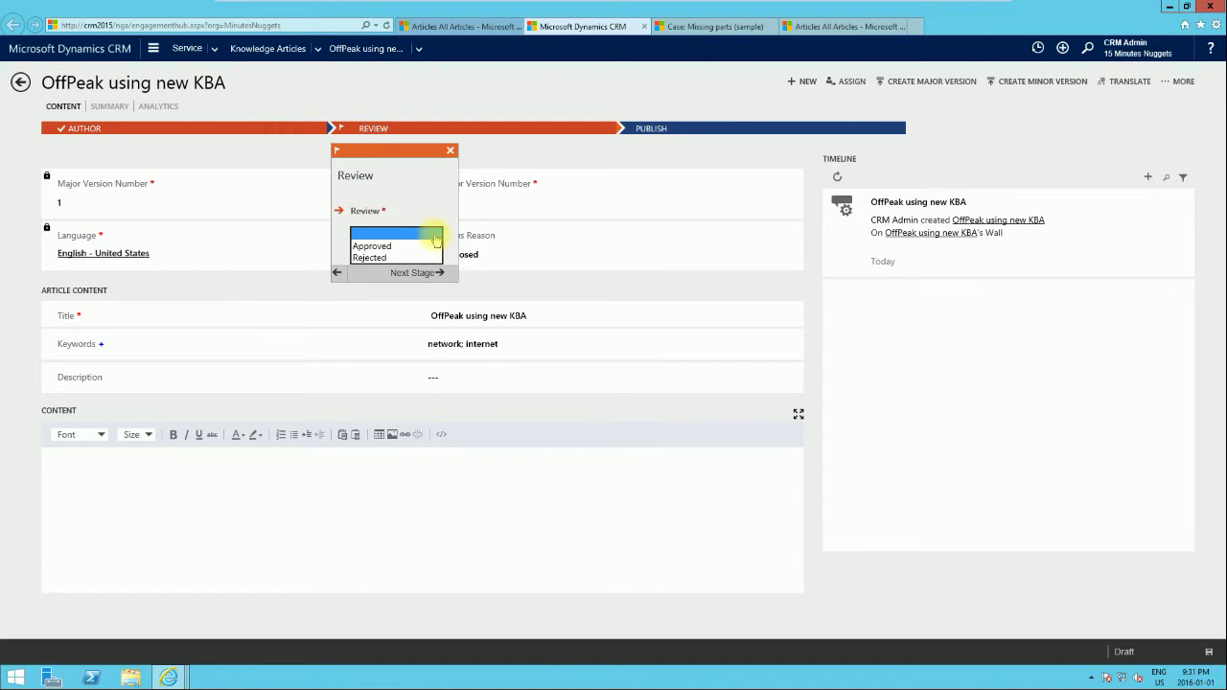
pyautogui.click(374, 246)
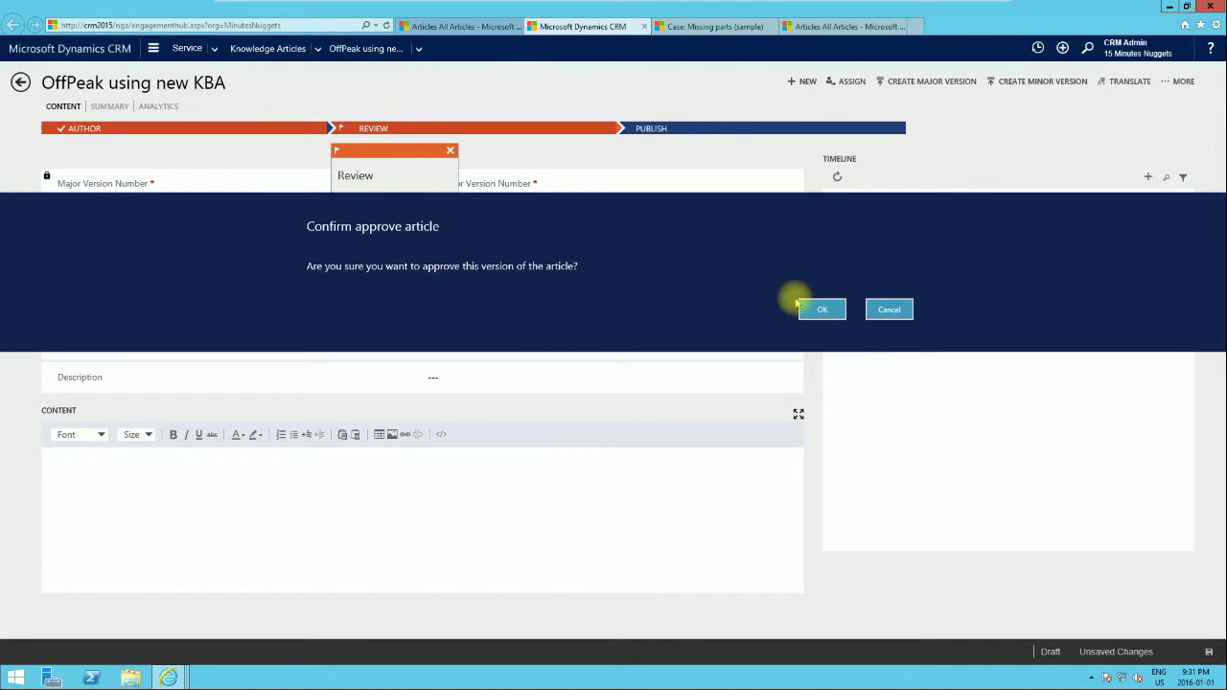
pyautogui.click(820, 311)
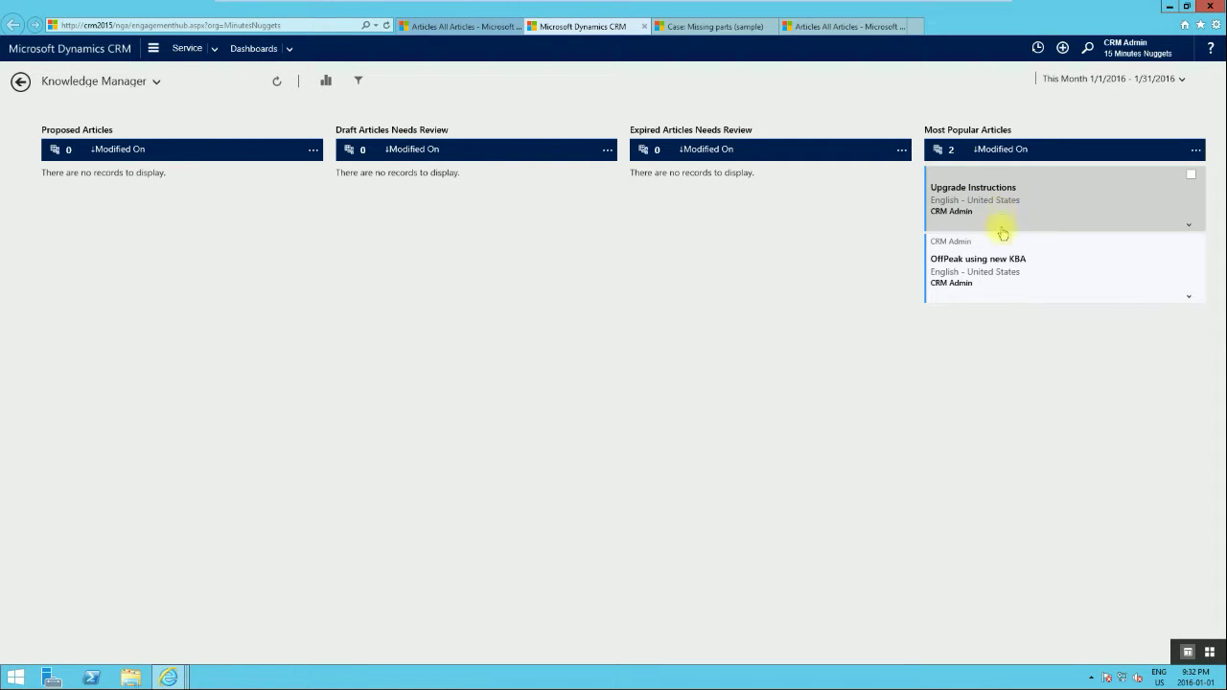
# Step: Open the OffPeak using new KBA article from Most Popular Articles and start publishing it, keeping the published status as Published
pyautogui.click(1011, 278)
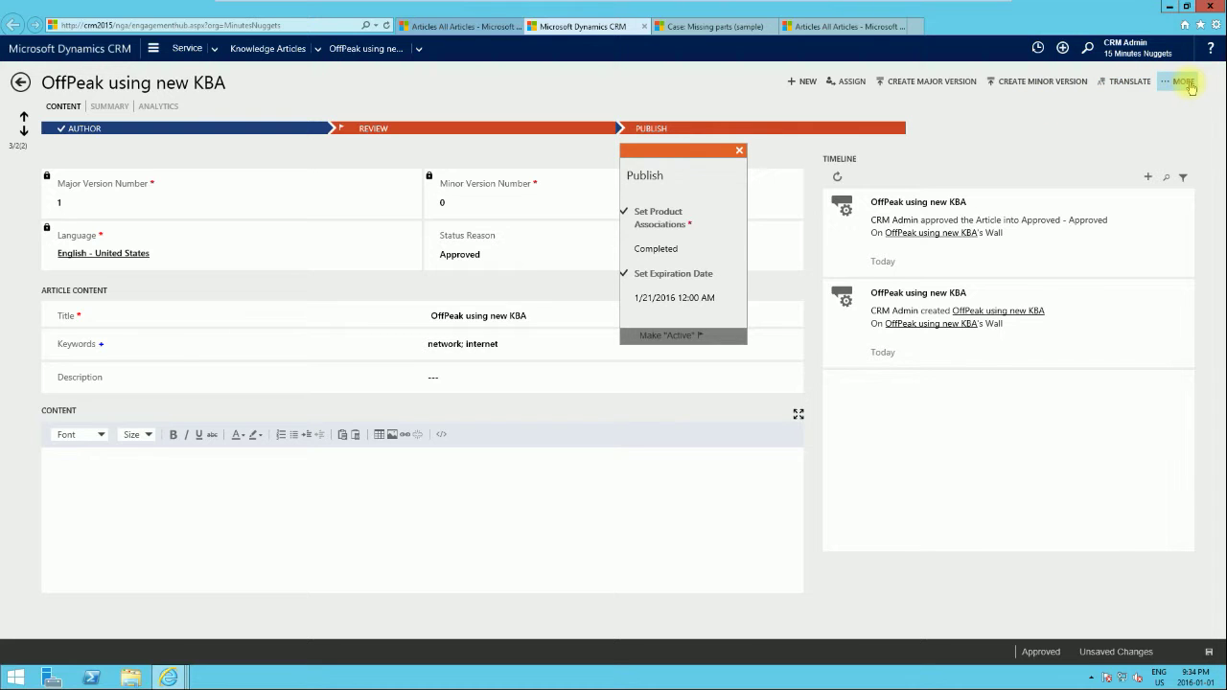
pyautogui.click(1187, 84)
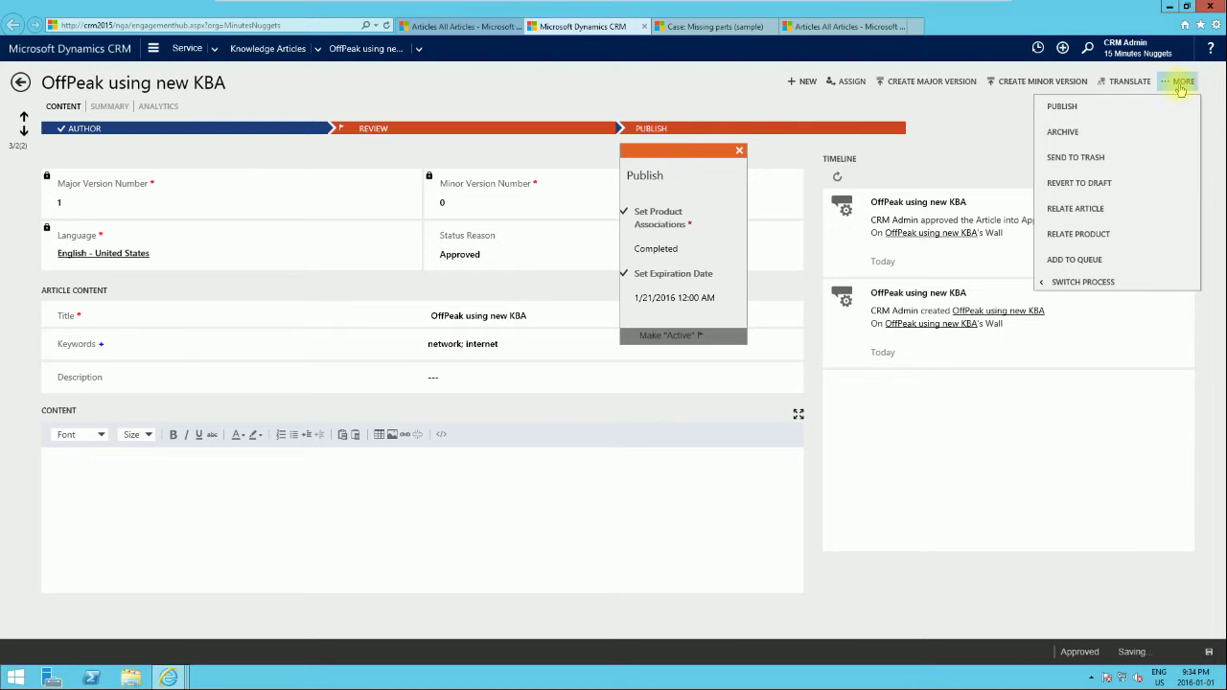
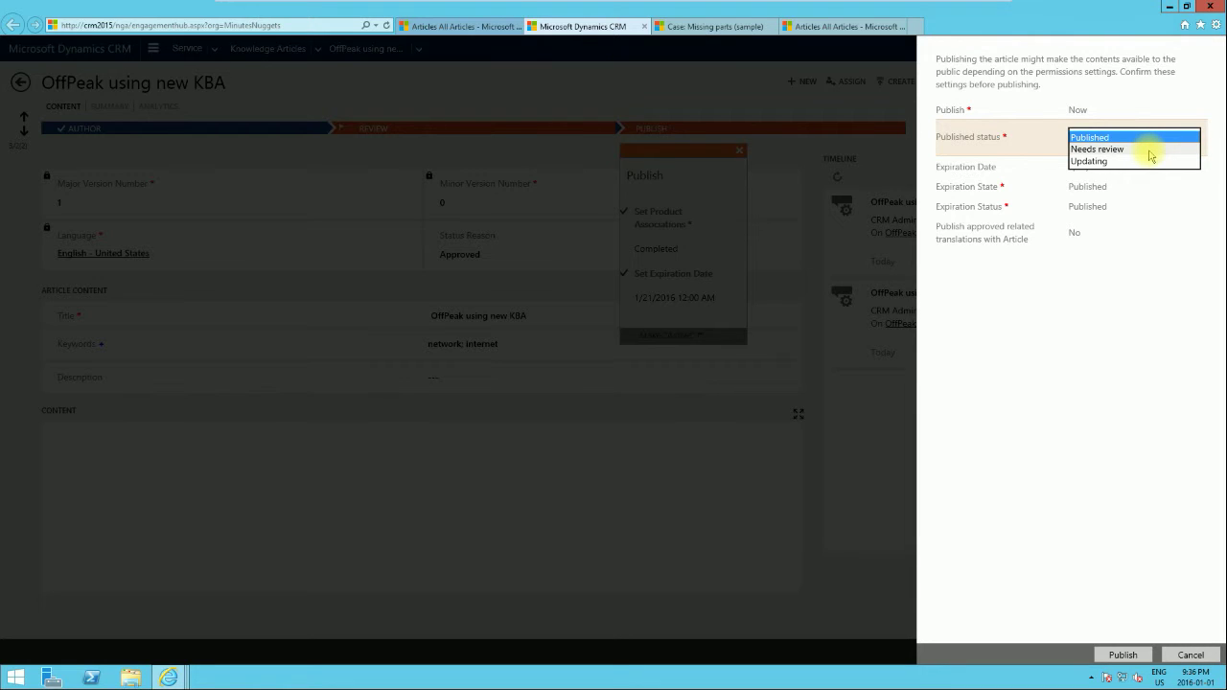
pyautogui.click(1160, 265)
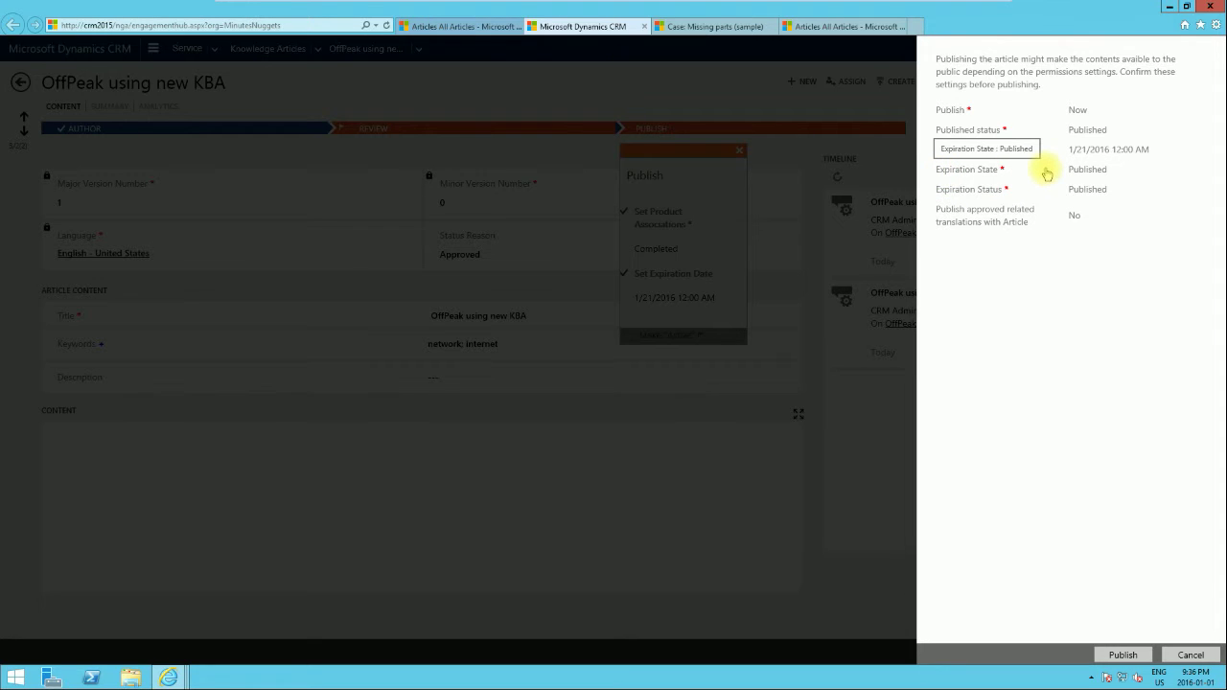
# Step: Check the expiration state and status options, keep both as Published, and publish the article now with expiration date 1/21/2016 12:00 AM
pyautogui.click(1105, 170)
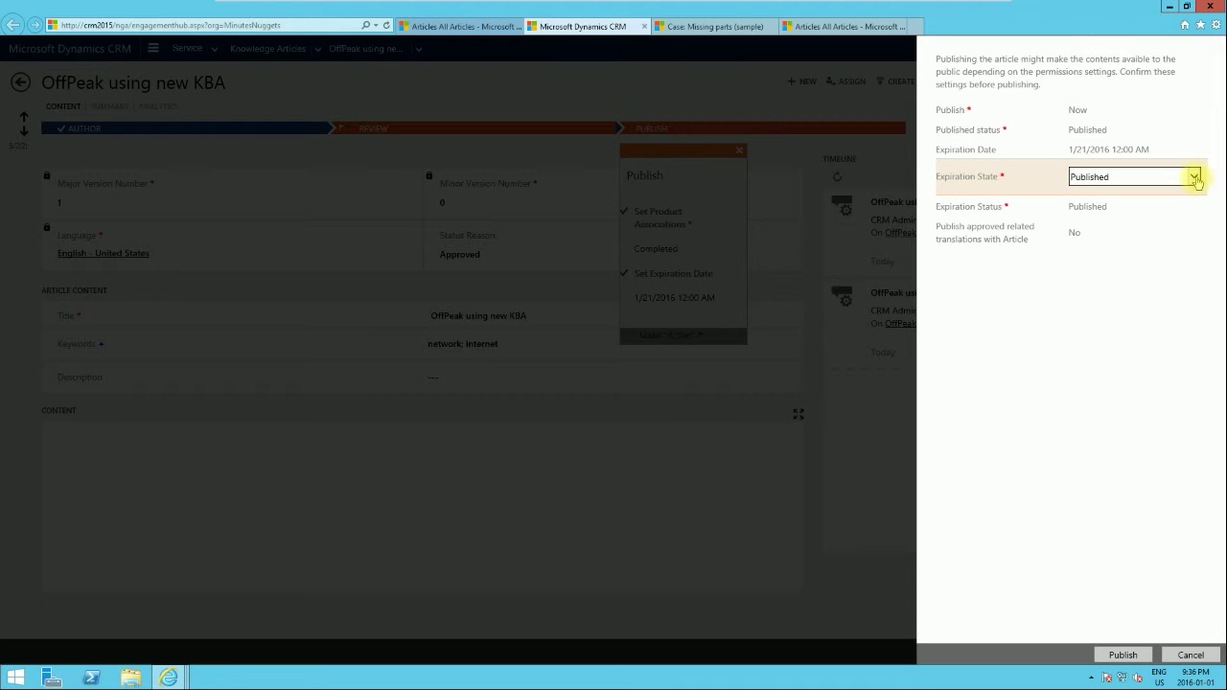
pyautogui.click(1194, 178)
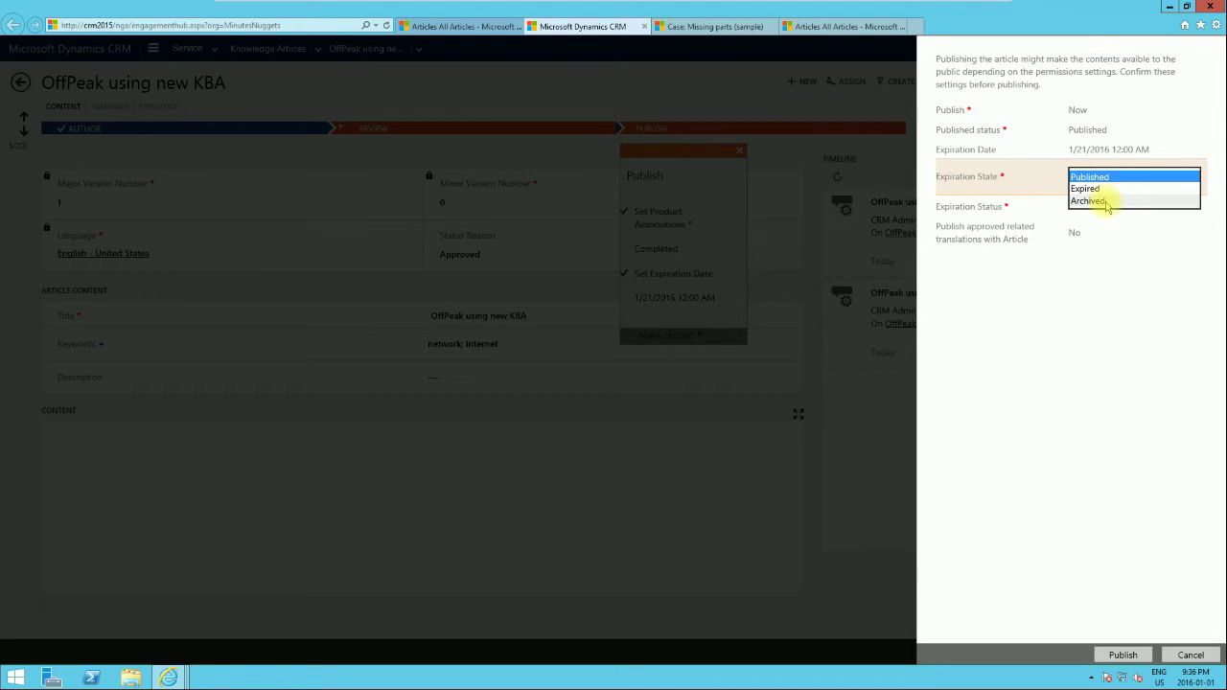
pyautogui.click(1128, 254)
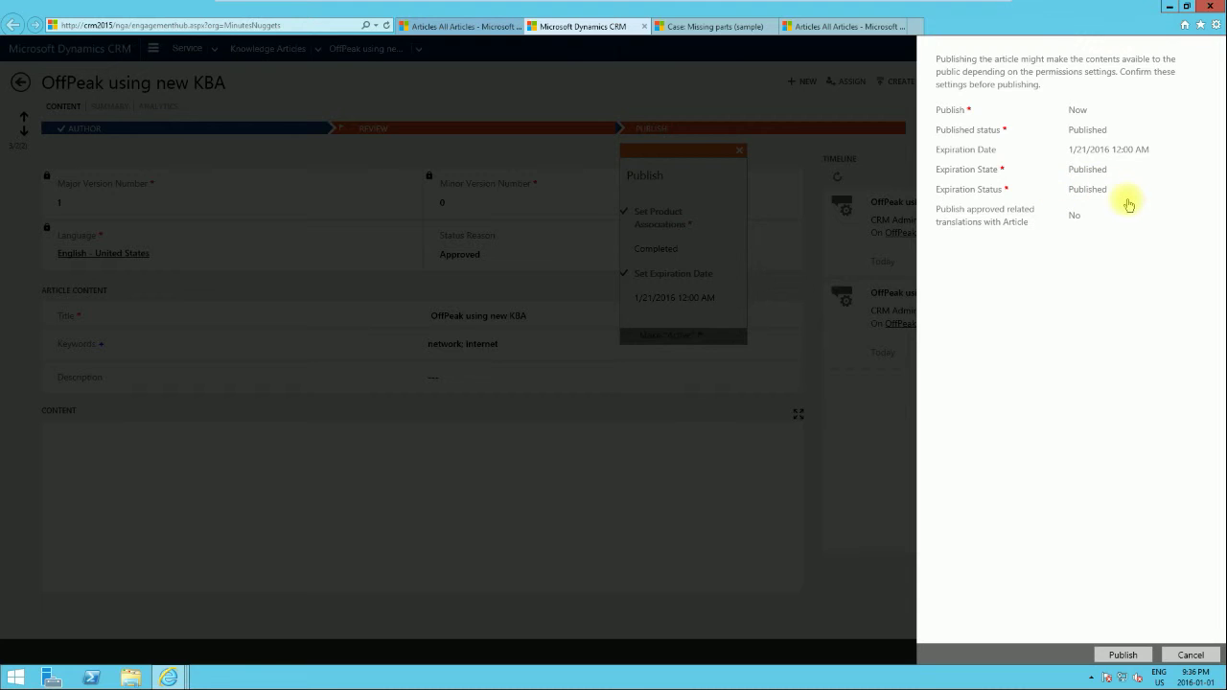
pyautogui.click(1192, 199)
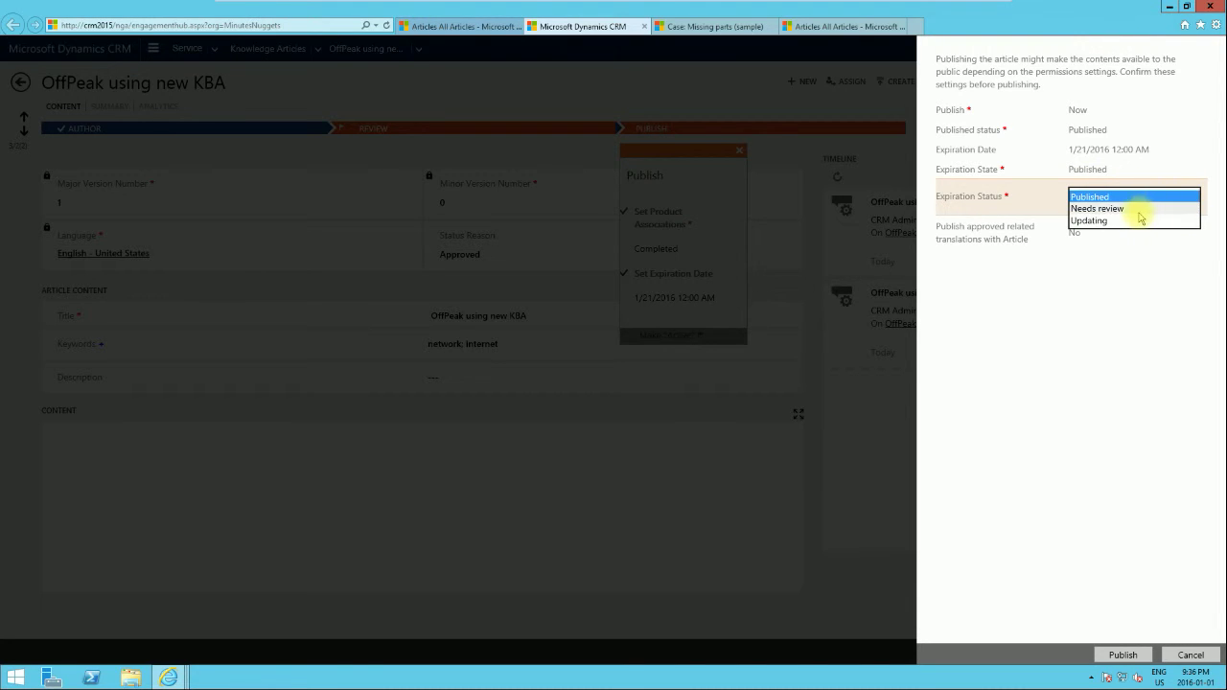
pyautogui.click(1114, 273)
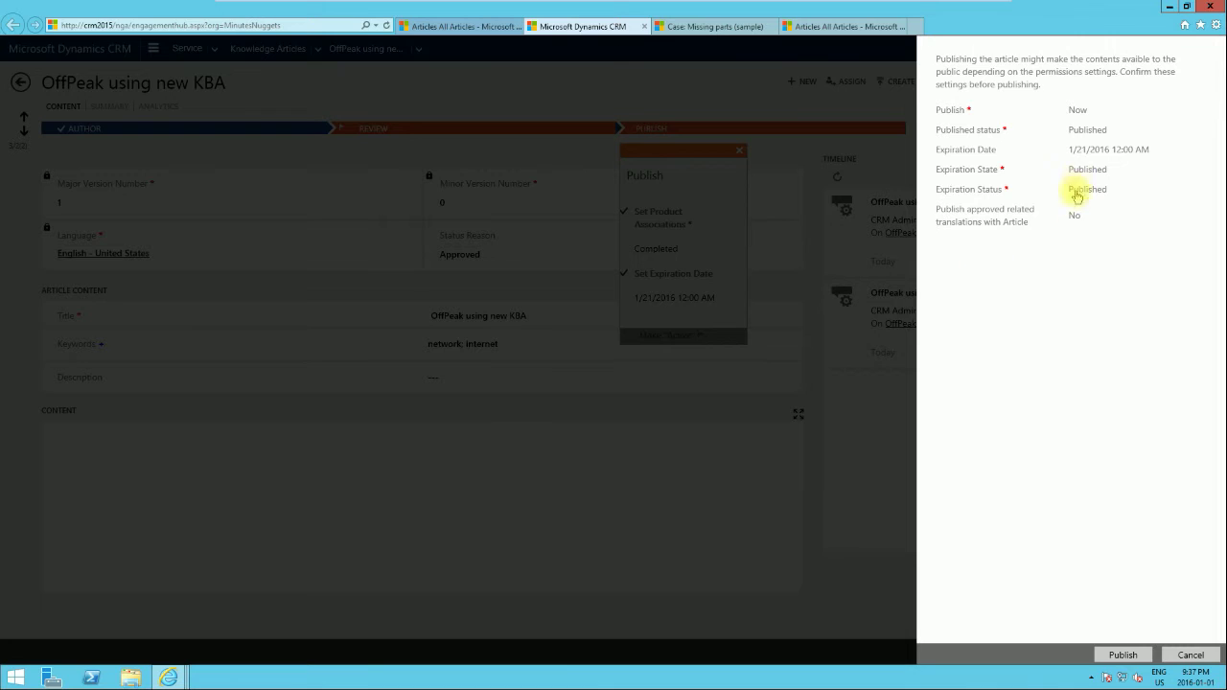
pyautogui.click(1125, 658)
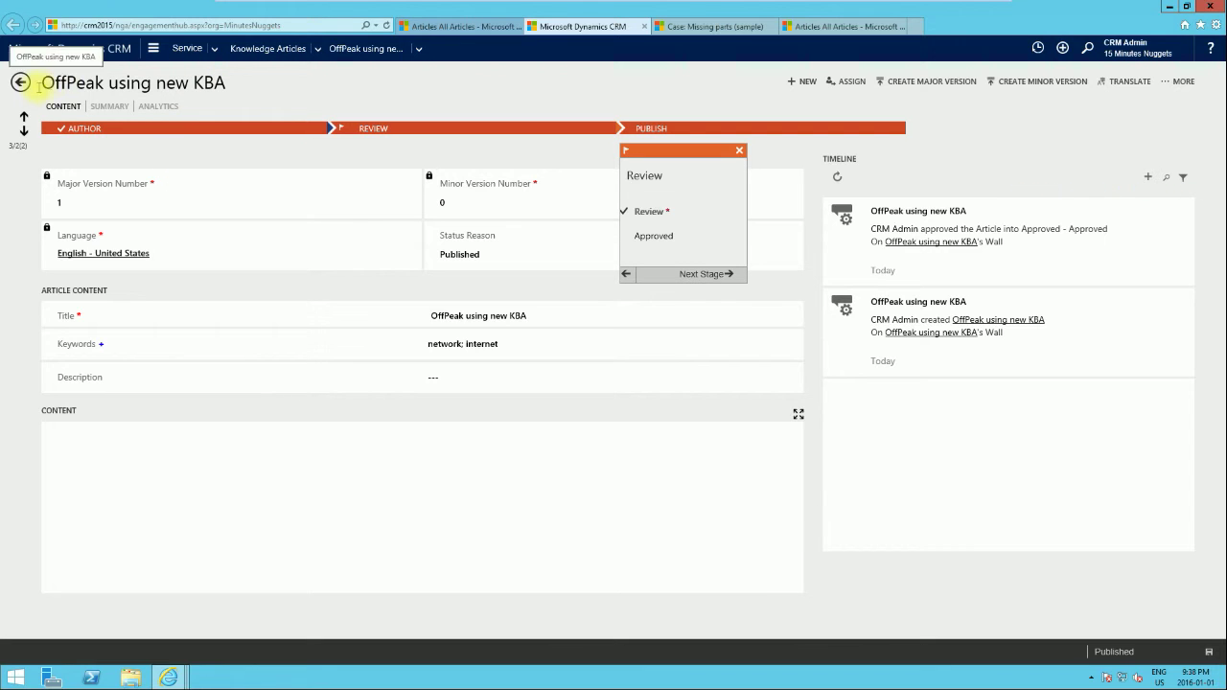
# Step: Show the My Active Articles list of new knowledge articles and compare it with the classic All Articles list
pyautogui.click(192, 48)
pyautogui.click(342, 170)
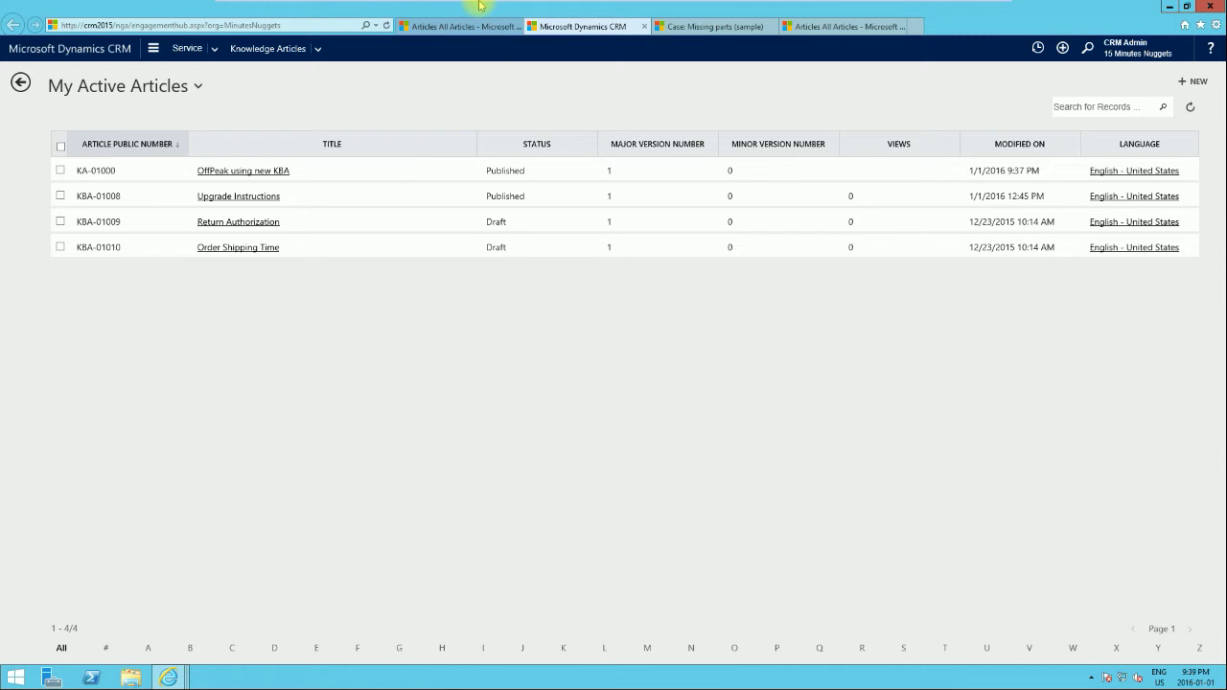
pyautogui.click(467, 26)
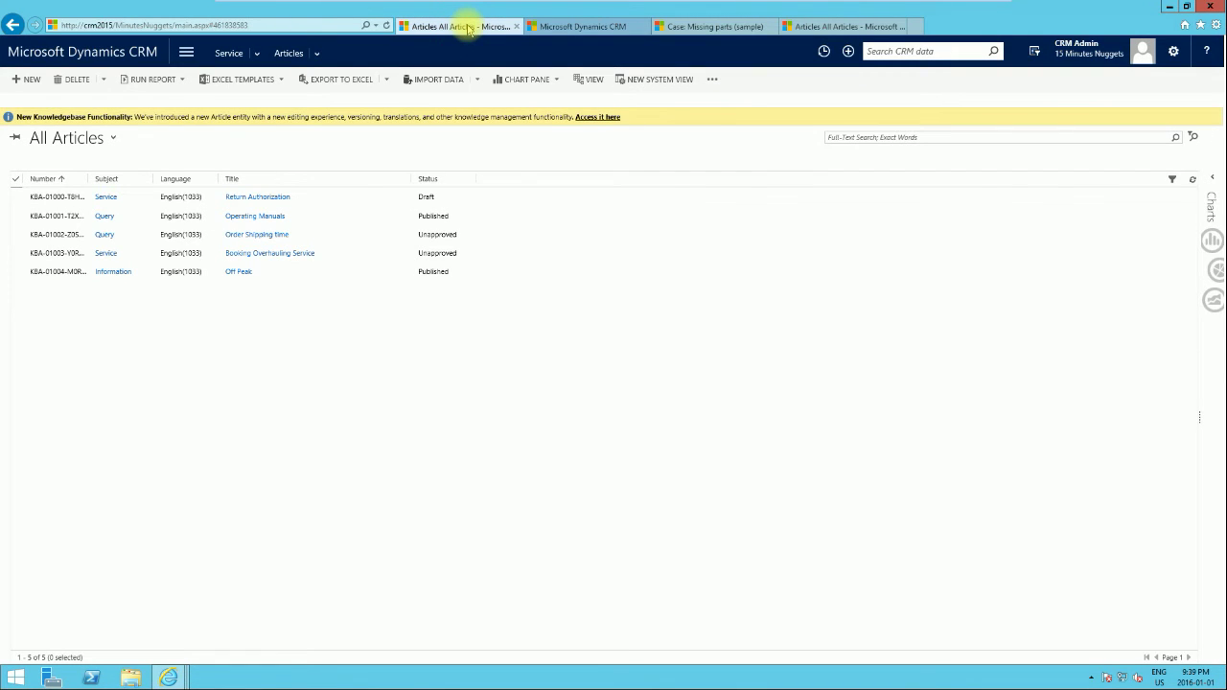
pyautogui.click(546, 27)
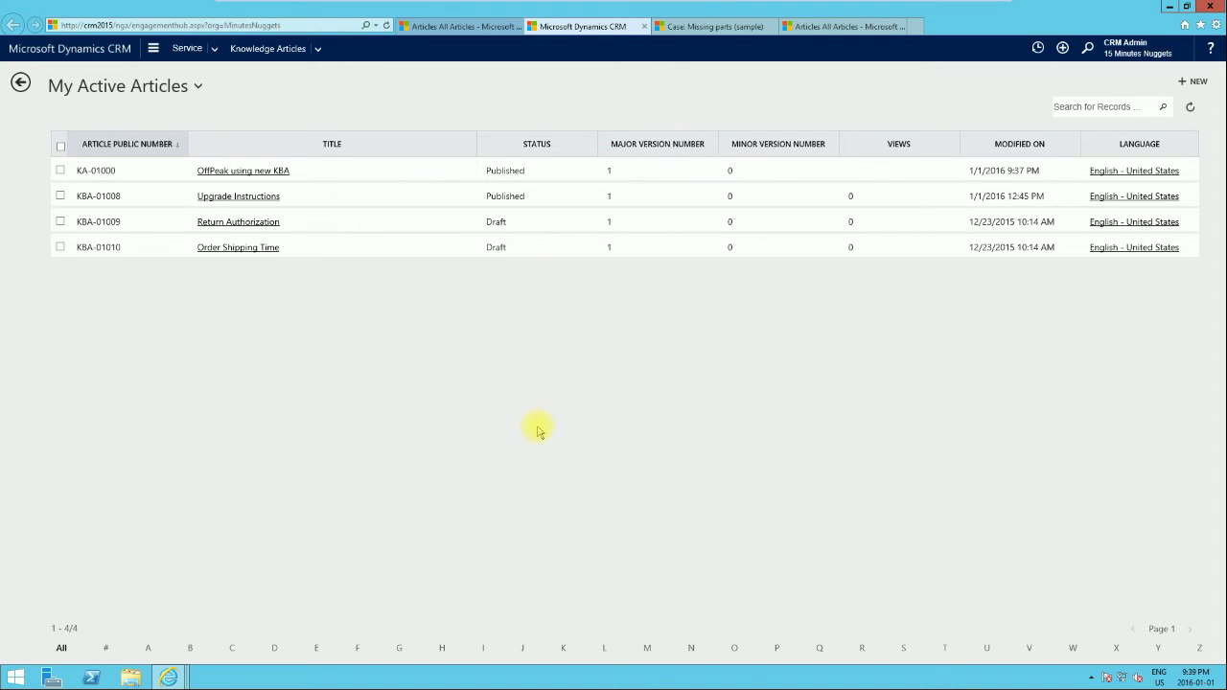
pyautogui.click(461, 27)
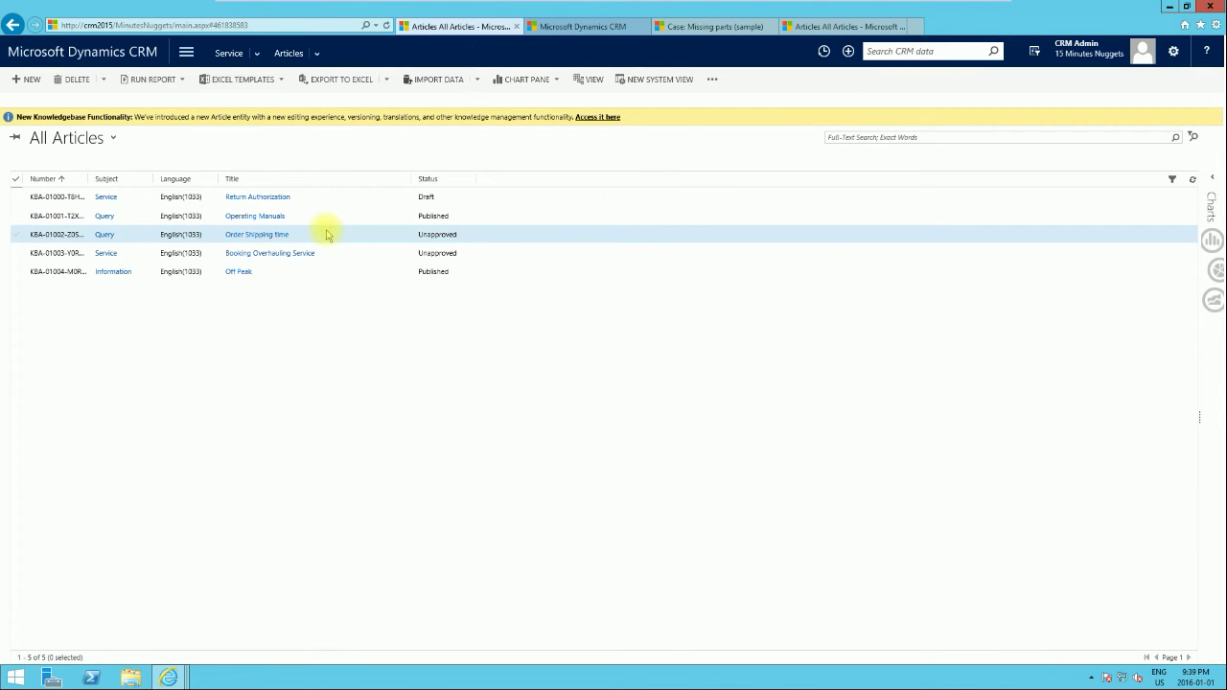
pyautogui.click(584, 26)
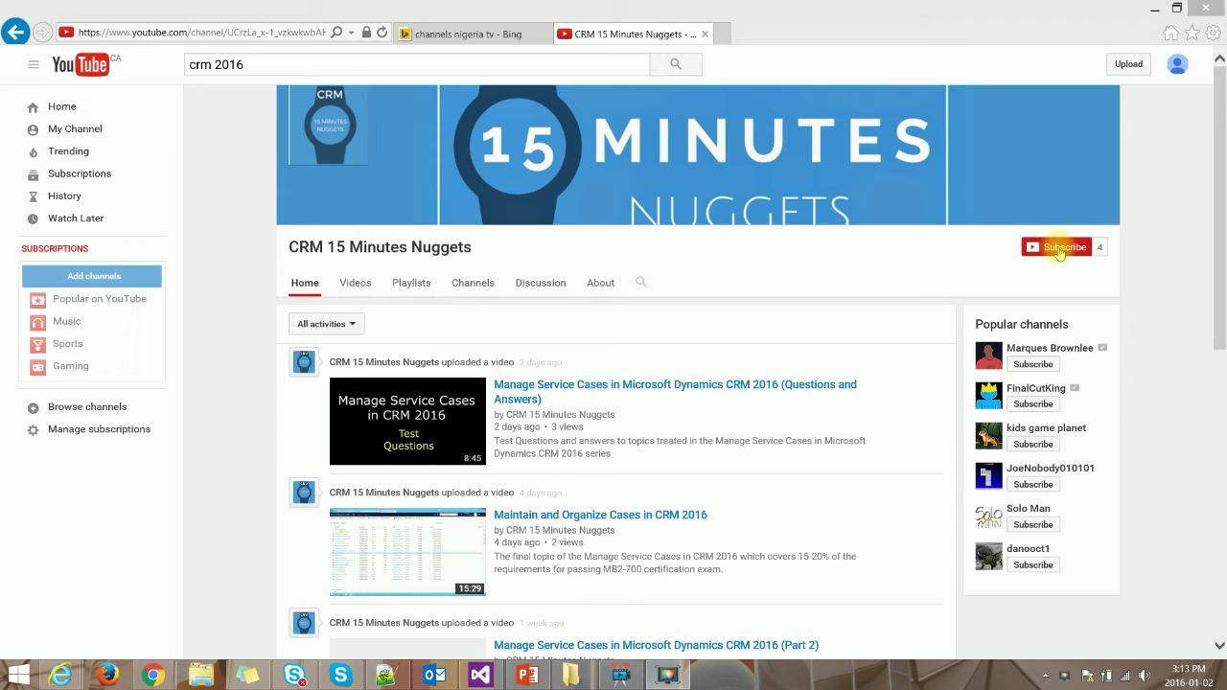
# Step: On YouTube, subscribe to the CRM 15 Minutes Nuggets channel and save its setting to send all notifications
pyautogui.click(1060, 249)
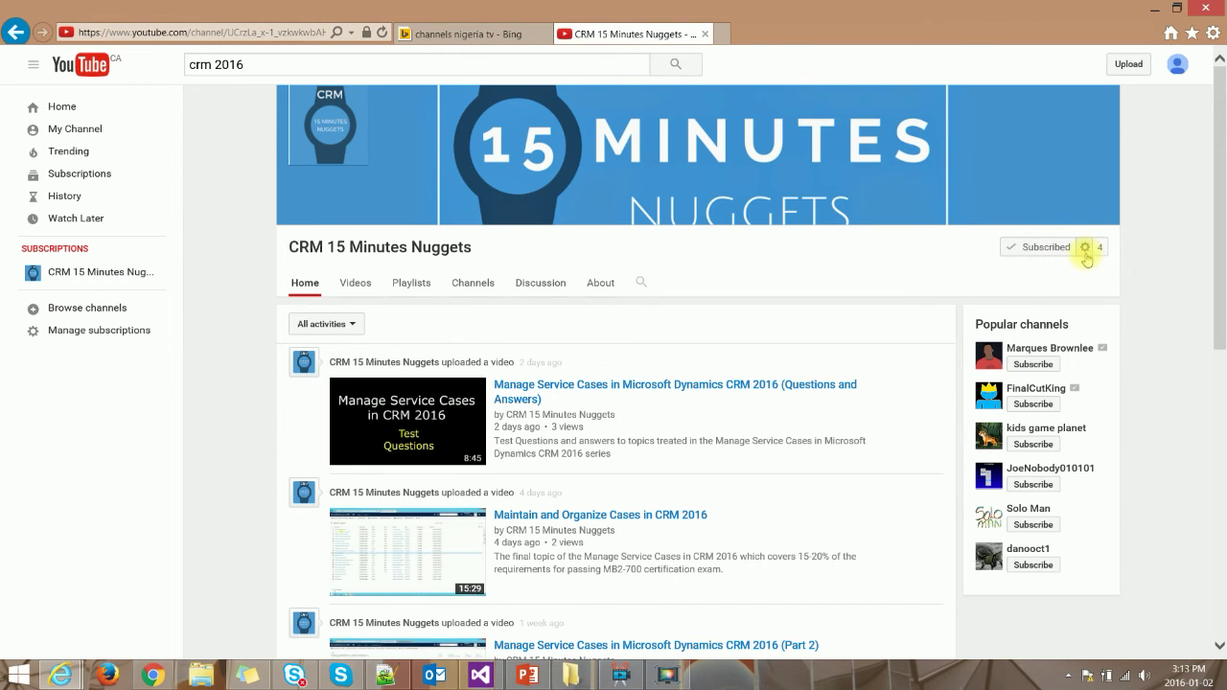
pyautogui.click(1085, 251)
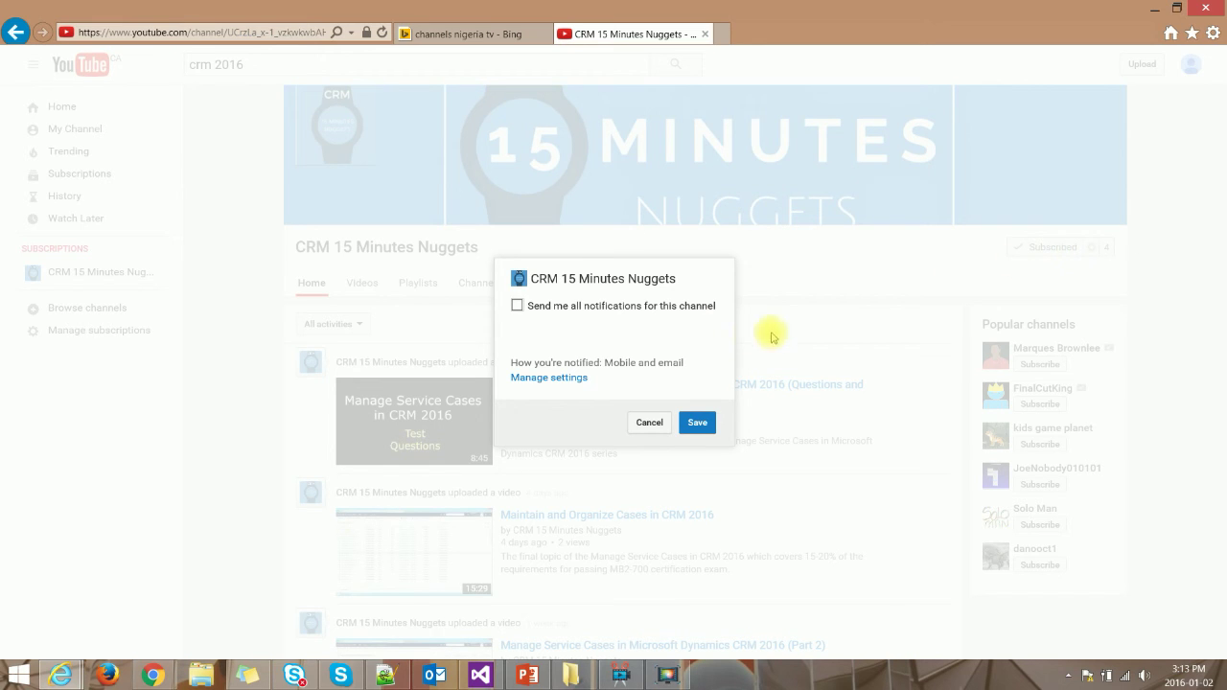
pyautogui.click(517, 306)
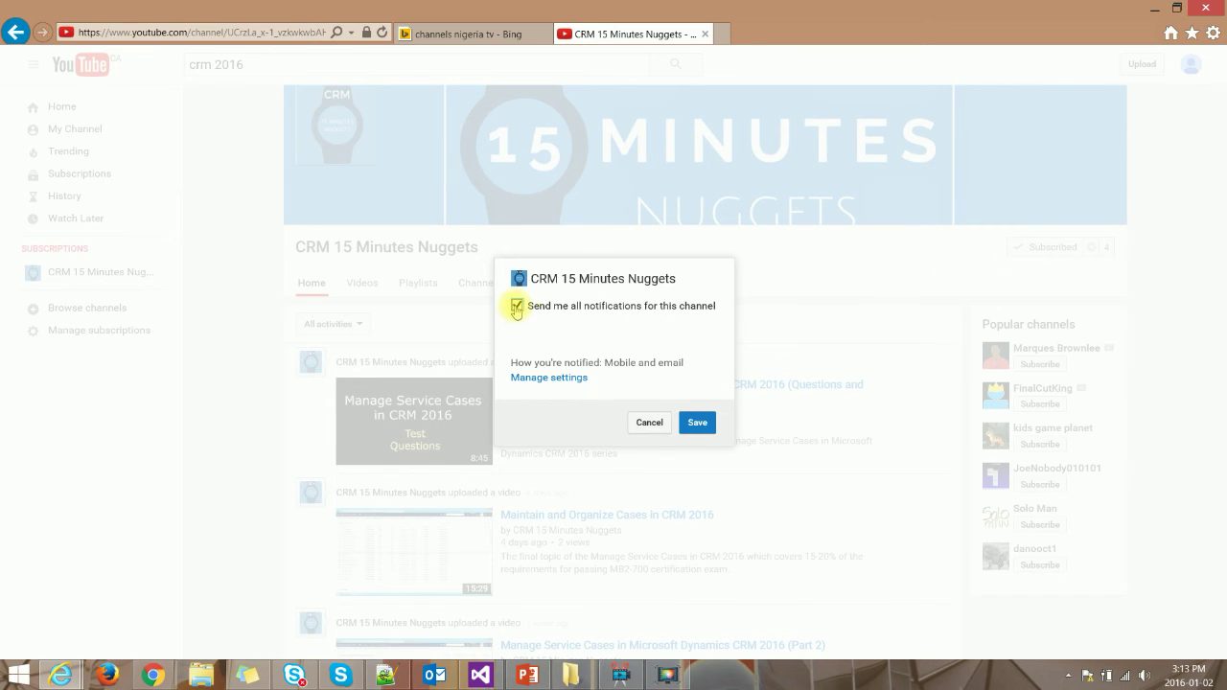
pyautogui.click(699, 424)
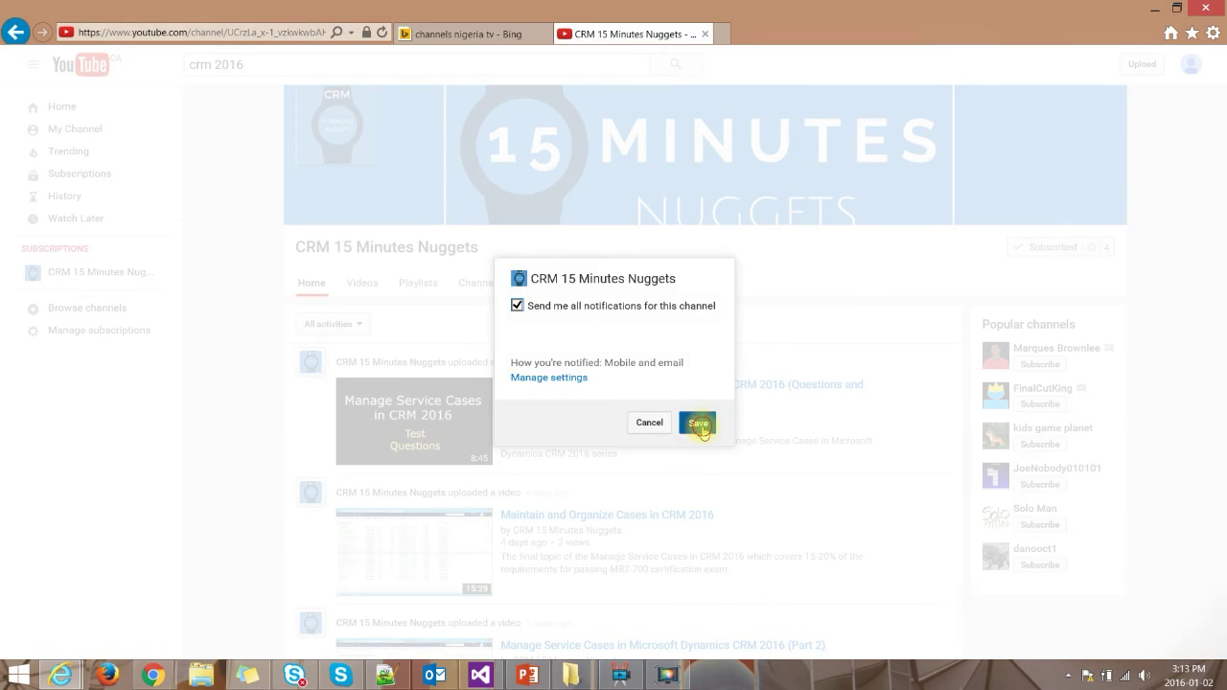